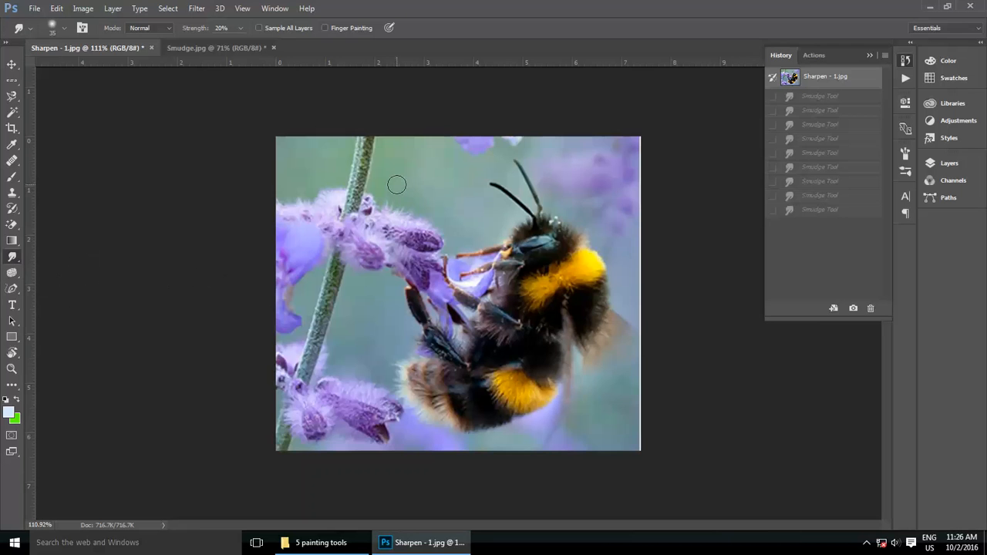
# Set up the Smudge tool with a 35 px soft round brush for the bee photo.
pyautogui.rightClick(11, 257)
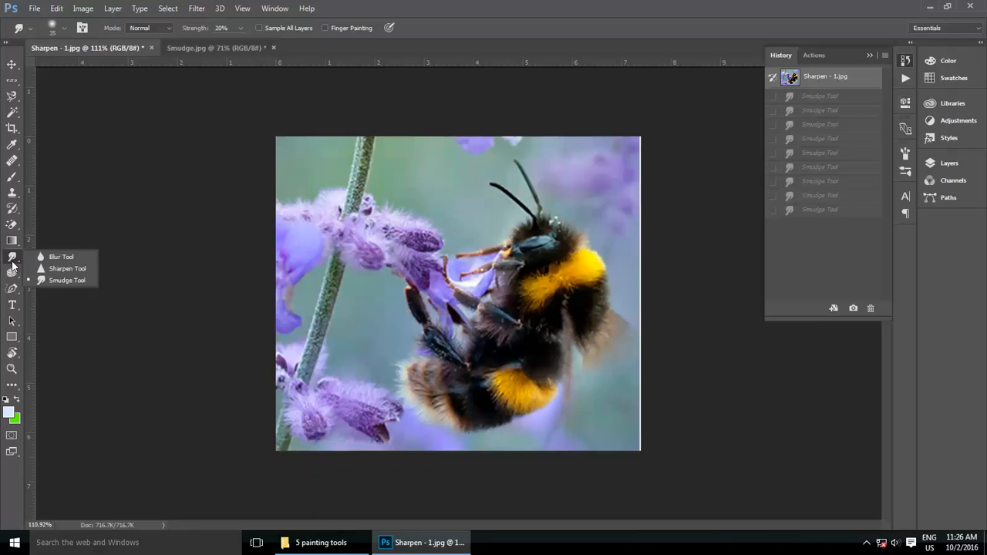
pyautogui.click(53, 281)
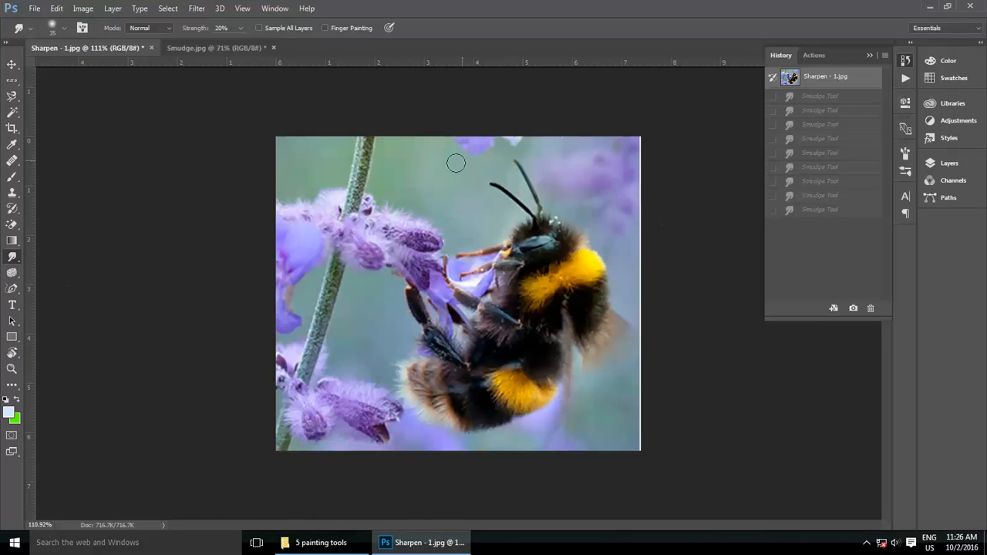
pyautogui.click(50, 28)
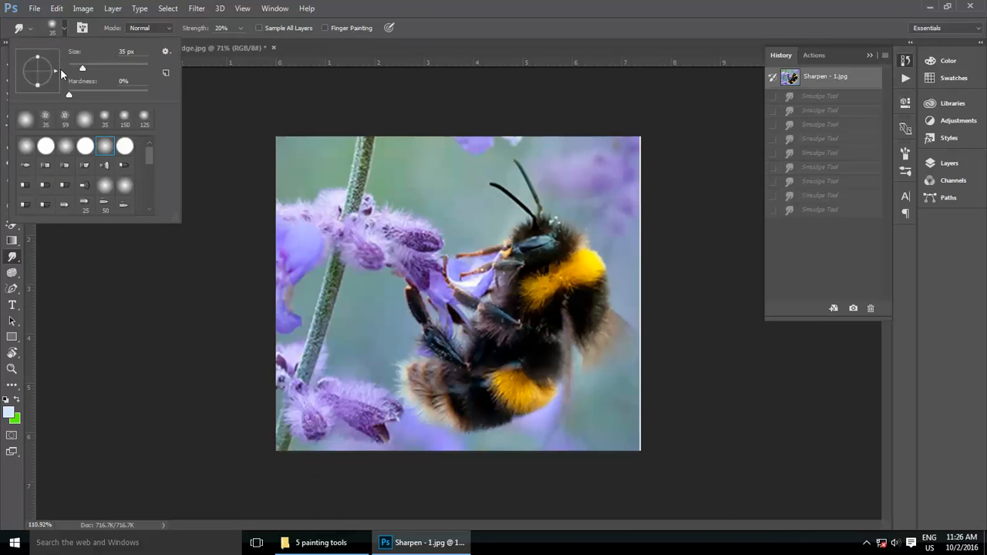
pyautogui.click(66, 146)
pyautogui.click(143, 293)
# Smudge the fuzz of the lavender flower and the bee's yellow and dark fur outward at 20% strength.
pyautogui.scroll(2, 430, 195)
pyautogui.moveTo(385, 192)
pyautogui.mouseDown()
pyautogui.moveTo(396, 172)
pyautogui.moveTo(362, 189)
pyautogui.moveTo(394, 133)
pyautogui.mouseUp()
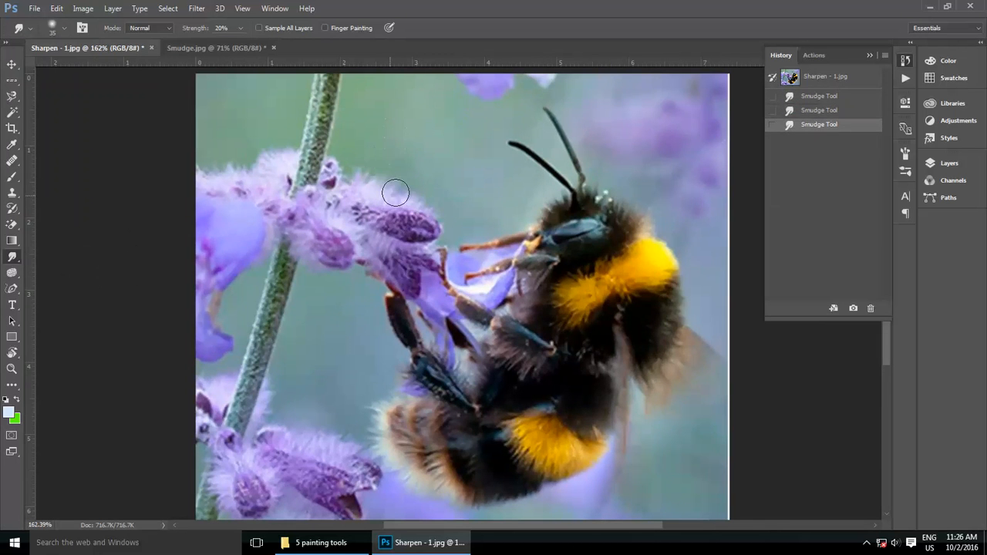
pyautogui.moveTo(396, 193)
pyautogui.mouseDown()
pyautogui.moveTo(424, 157)
pyautogui.moveTo(458, 177)
pyautogui.mouseUp()
pyautogui.moveTo(419, 209)
pyautogui.mouseDown()
pyautogui.moveTo(391, 200)
pyautogui.moveTo(453, 164)
pyautogui.moveTo(377, 202)
pyautogui.moveTo(408, 163)
pyautogui.moveTo(361, 181)
pyautogui.mouseUp()
pyautogui.moveTo(648, 266)
pyautogui.mouseDown()
pyautogui.moveTo(692, 292)
pyautogui.moveTo(677, 346)
pyautogui.moveTo(692, 347)
pyautogui.moveTo(659, 345)
pyautogui.moveTo(703, 405)
pyautogui.moveTo(656, 369)
pyautogui.moveTo(679, 438)
pyautogui.moveTo(658, 411)
pyautogui.moveTo(678, 380)
pyautogui.moveTo(702, 393)
pyautogui.moveTo(661, 306)
pyautogui.moveTo(711, 351)
pyautogui.moveTo(682, 295)
pyautogui.moveTo(672, 239)
pyautogui.mouseUp()
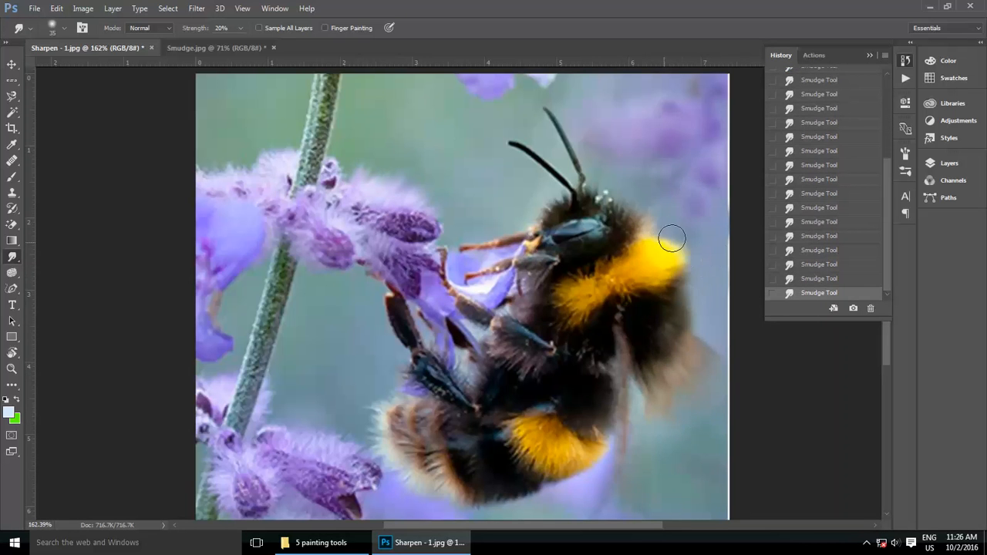
# Raise the smudge strength to 43% and smear the upper edge of the flower beside the stem.
pyautogui.click(240, 28)
pyautogui.moveTo(242, 39); pyautogui.dragTo(254, 45)
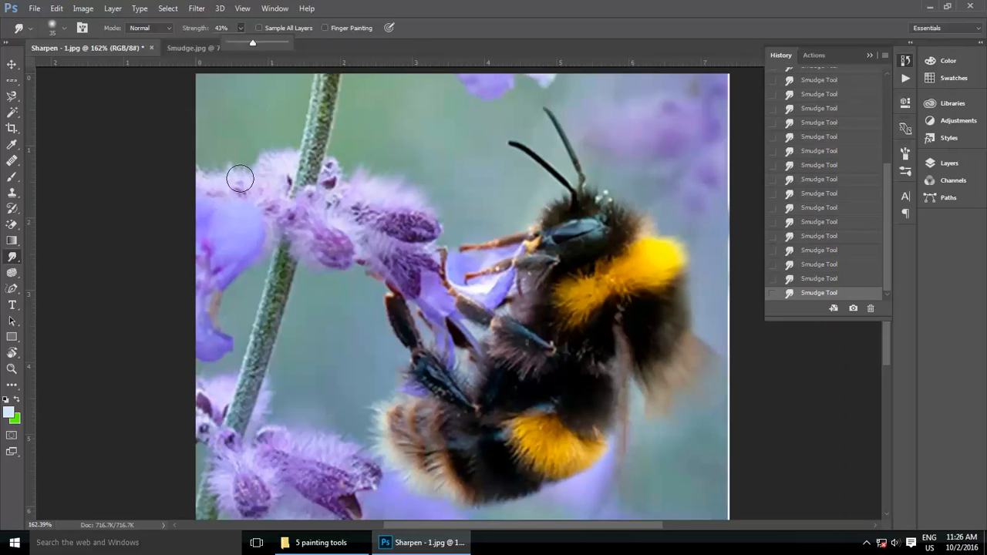
pyautogui.click(262, 168)
pyautogui.moveTo(262, 168)
pyautogui.mouseDown()
pyautogui.moveTo(235, 165)
pyautogui.moveTo(228, 147)
pyautogui.moveTo(229, 173)
pyautogui.mouseUp()
# Increase the smudge strength to 64% and pull the same flower's upper fuzz further out into the background.
pyautogui.click(242, 30)
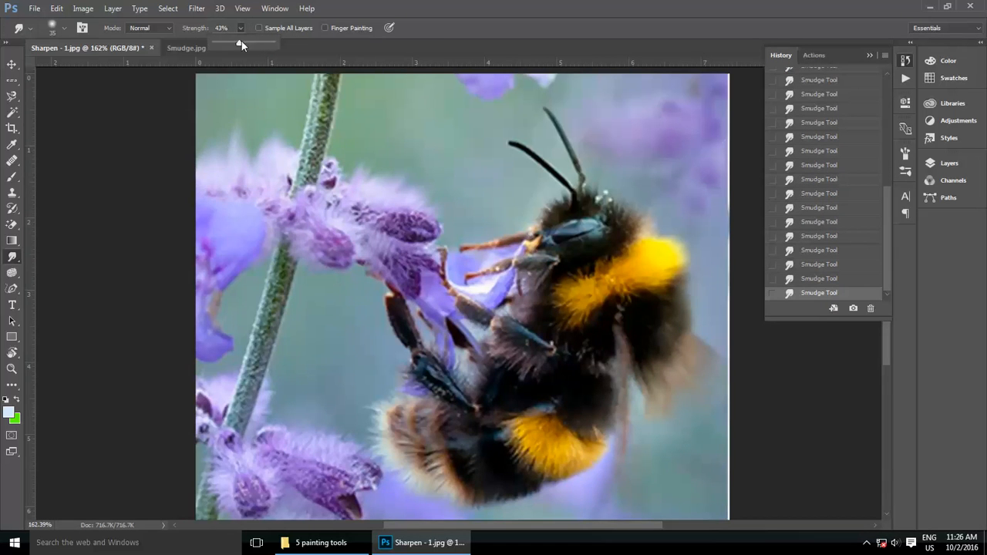
pyautogui.moveTo(242, 41); pyautogui.dragTo(252, 43)
pyautogui.moveTo(261, 137)
pyautogui.mouseDown()
pyautogui.moveTo(265, 102)
pyautogui.moveTo(245, 159)
pyautogui.moveTo(245, 98)
pyautogui.moveTo(223, 84)
pyautogui.mouseUp()
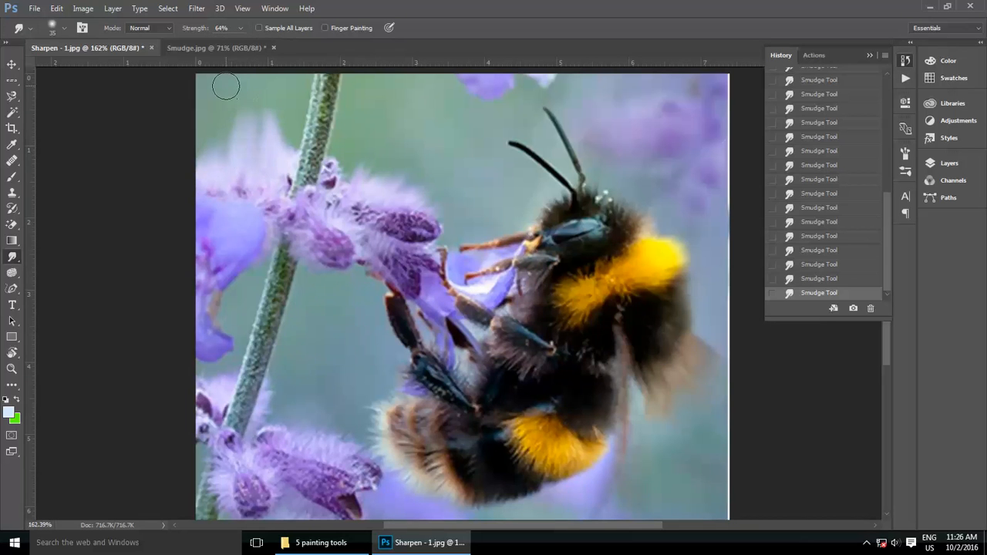
# Set the smudge mode to Darken, try it along the middle flower's edge, and pull the bee's dark fur out over its wing.
pyautogui.click(149, 30)
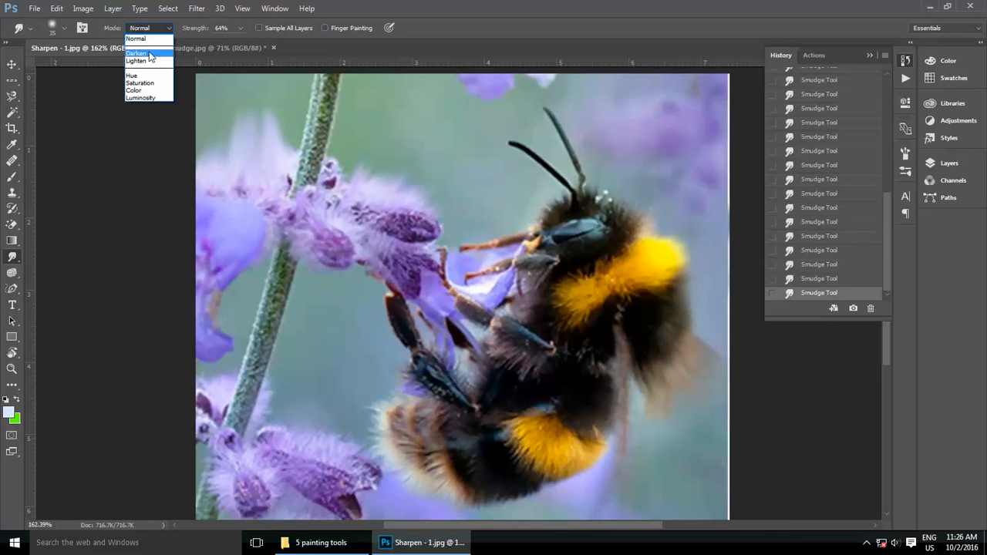
pyautogui.click(148, 54)
pyautogui.moveTo(372, 190)
pyautogui.mouseDown()
pyautogui.moveTo(386, 185)
pyautogui.moveTo(382, 193)
pyautogui.mouseUp()
pyautogui.hotkey('ctrl', 'z')
pyautogui.hotkey('ctrl', 'z')
pyautogui.hotkey('ctrl', 'z')
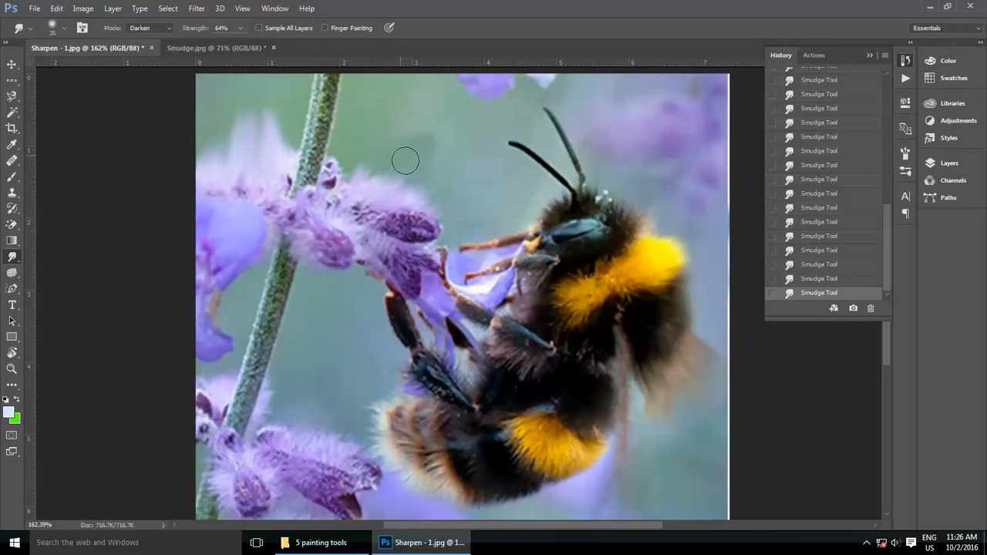
pyautogui.moveTo(654, 331)
pyautogui.mouseDown()
pyautogui.moveTo(656, 346)
pyautogui.moveTo(667, 315)
pyautogui.moveTo(683, 329)
pyautogui.moveTo(707, 326)
pyautogui.mouseUp()
# Set the smudge mode to Lighten and smear the light flower tips and the pale wing area on the bee's back.
pyautogui.click(148, 29)
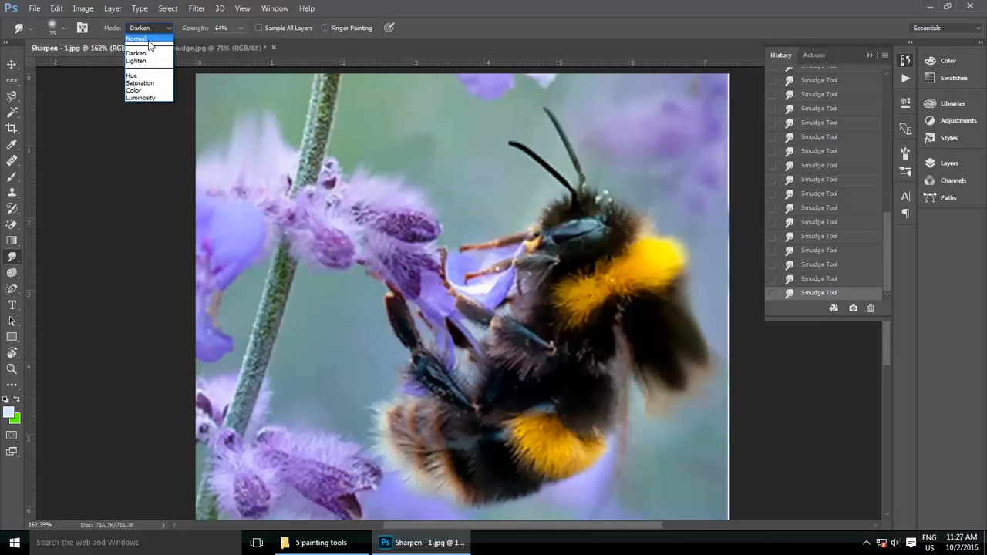
pyautogui.click(151, 62)
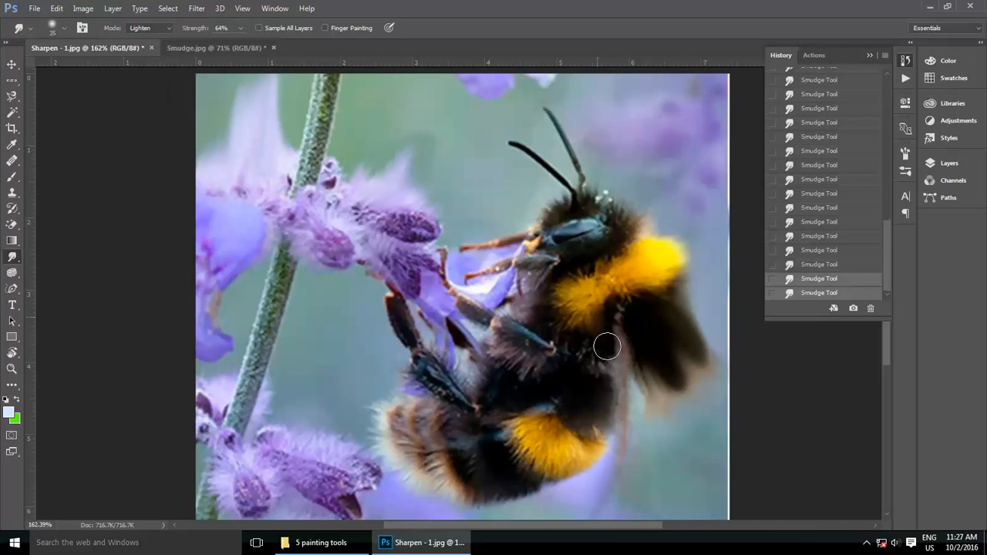
pyautogui.moveTo(609, 337)
pyautogui.mouseDown()
pyautogui.moveTo(628, 311)
pyautogui.moveTo(679, 375)
pyautogui.moveTo(696, 342)
pyautogui.mouseUp()
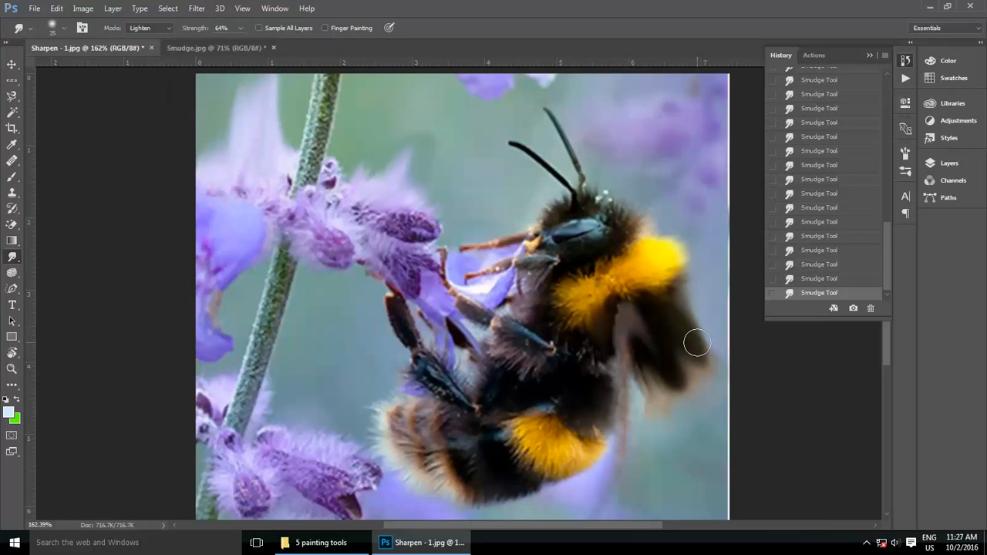
# Return the smudge mode to Normal and switch to the Smudge.jpg portrait.
pyautogui.click(149, 30)
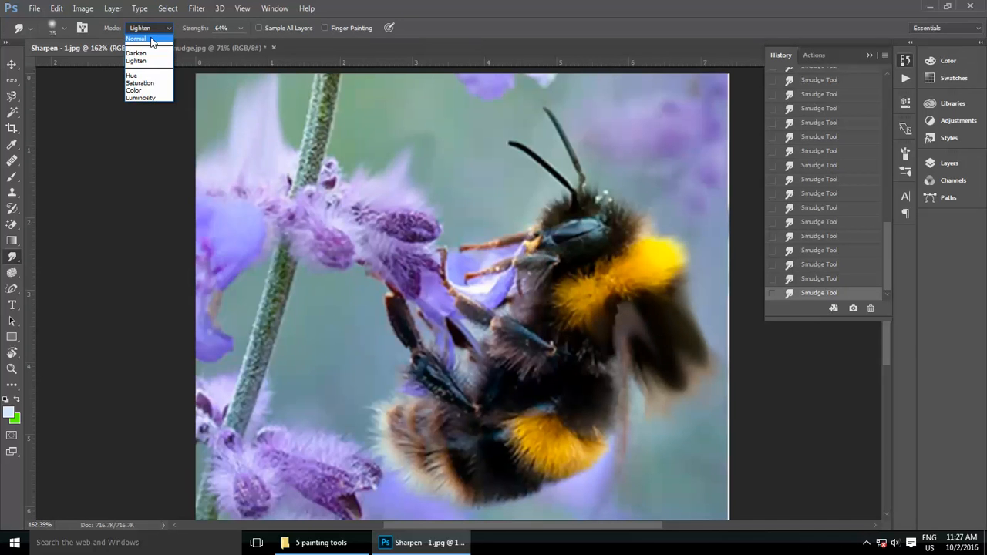
pyautogui.click(152, 38)
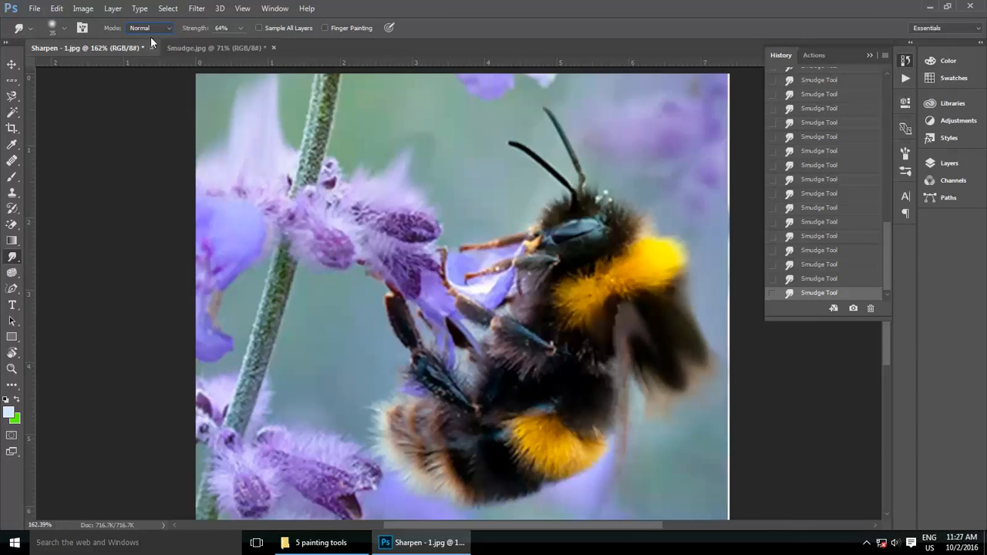
pyautogui.click(221, 47)
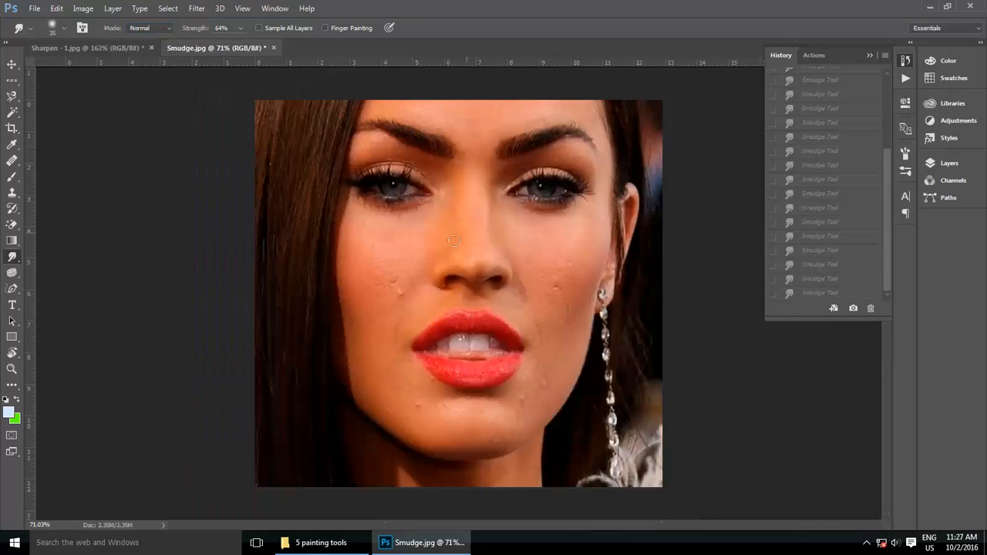
# Activate the Smudge tool for the portrait and review its brush size, hardness and presets.
pyautogui.rightClick(12, 257)
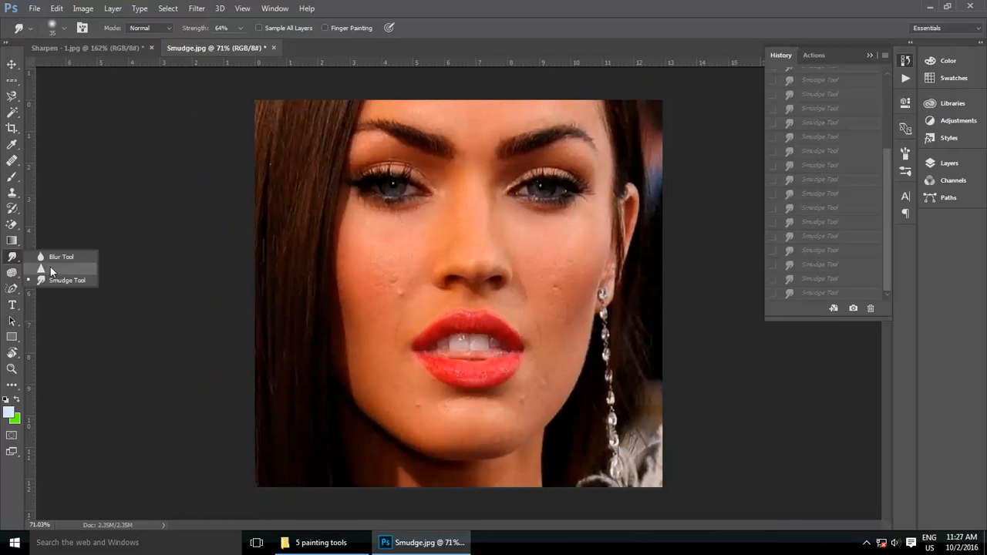
pyautogui.click(55, 281)
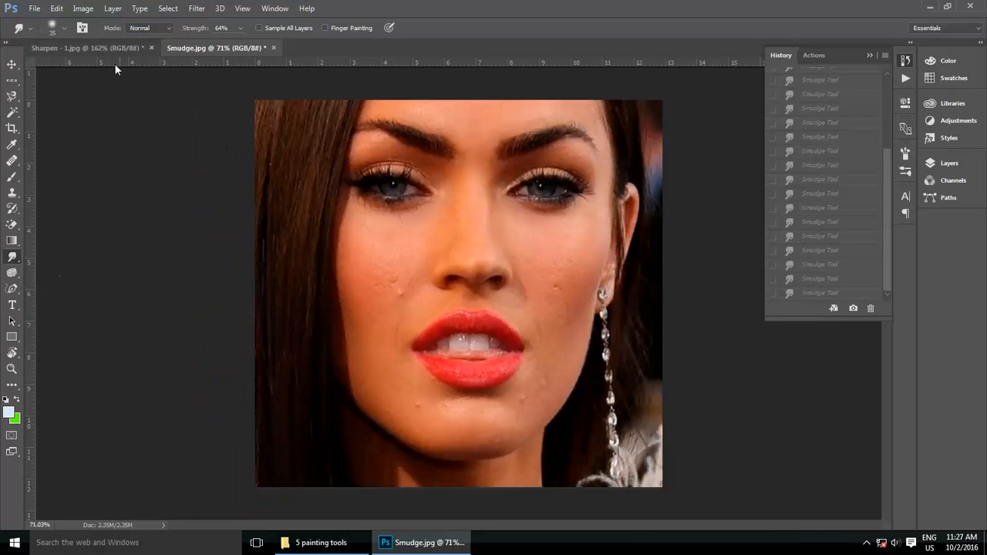
pyautogui.click(52, 30)
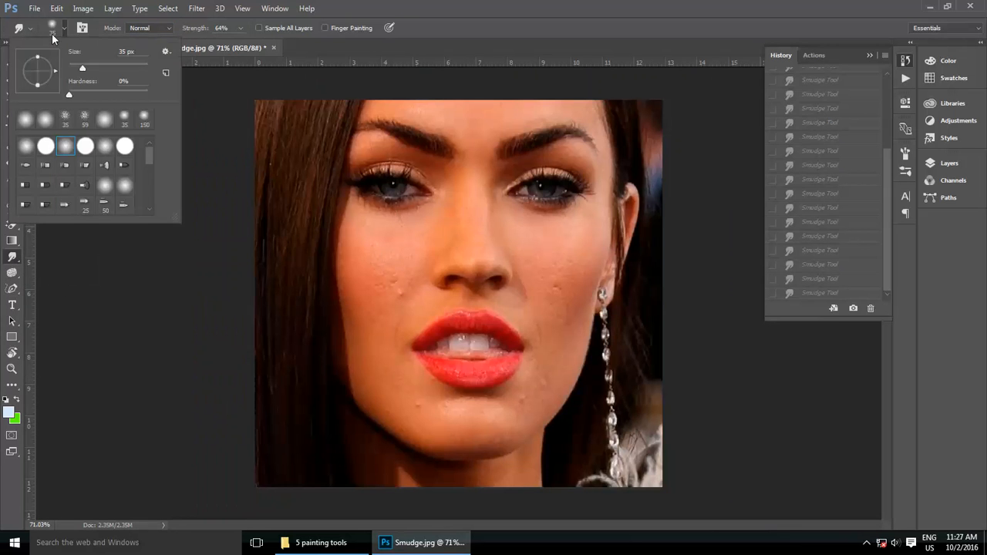
pyautogui.click(187, 345)
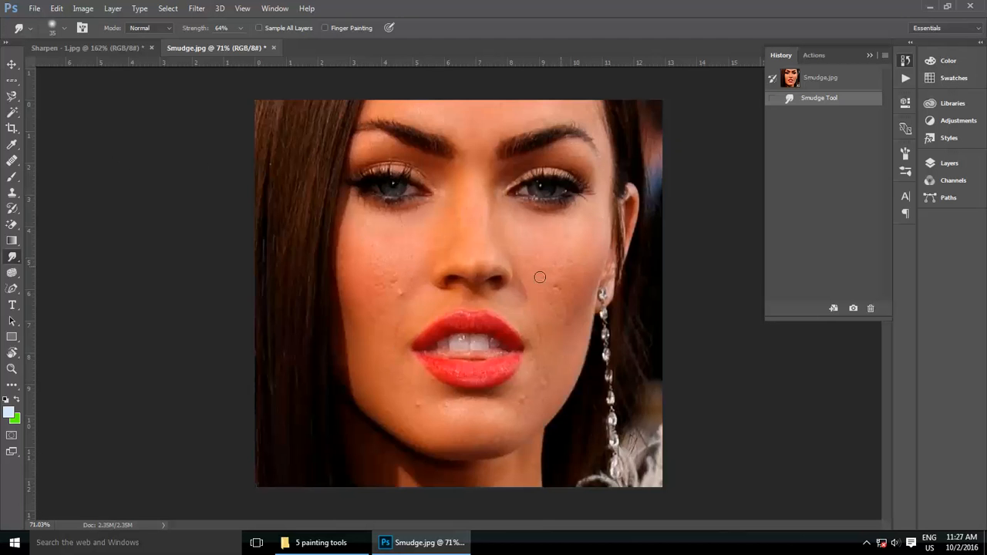
# Reselect the Smudge tool and display the full Brush settings for its tip shape.
pyautogui.scroll(1, 474, 288)
pyautogui.scroll(2, 473, 288)
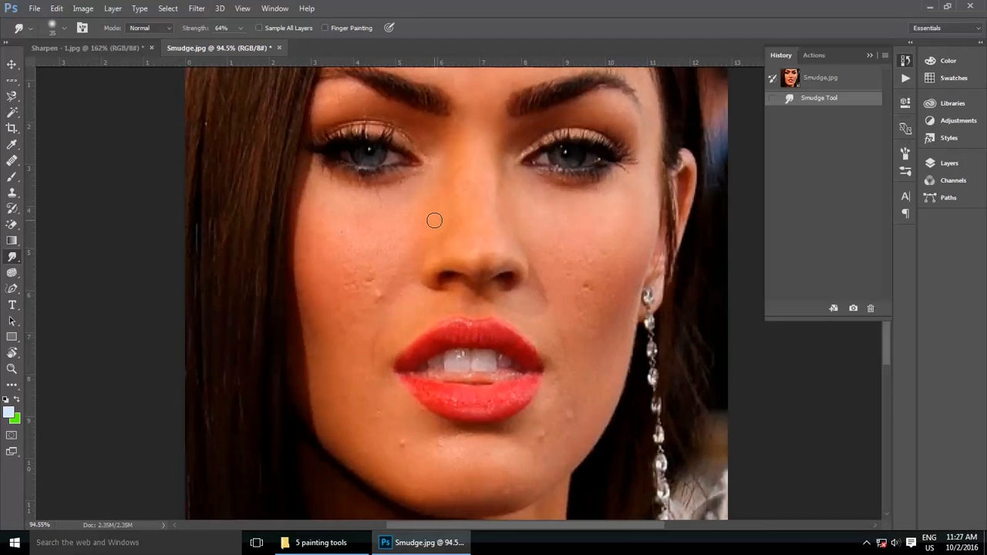
pyautogui.click(12, 257)
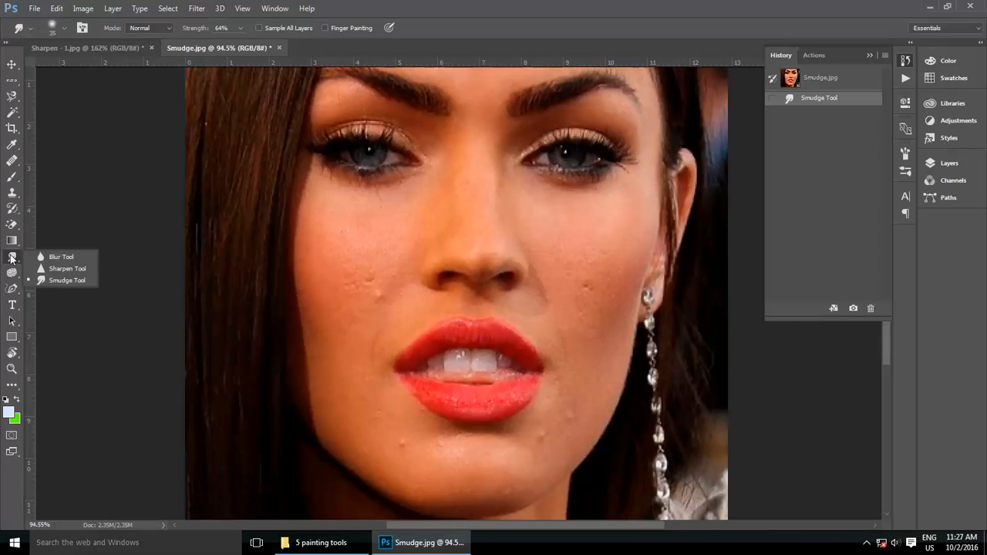
pyautogui.click(61, 280)
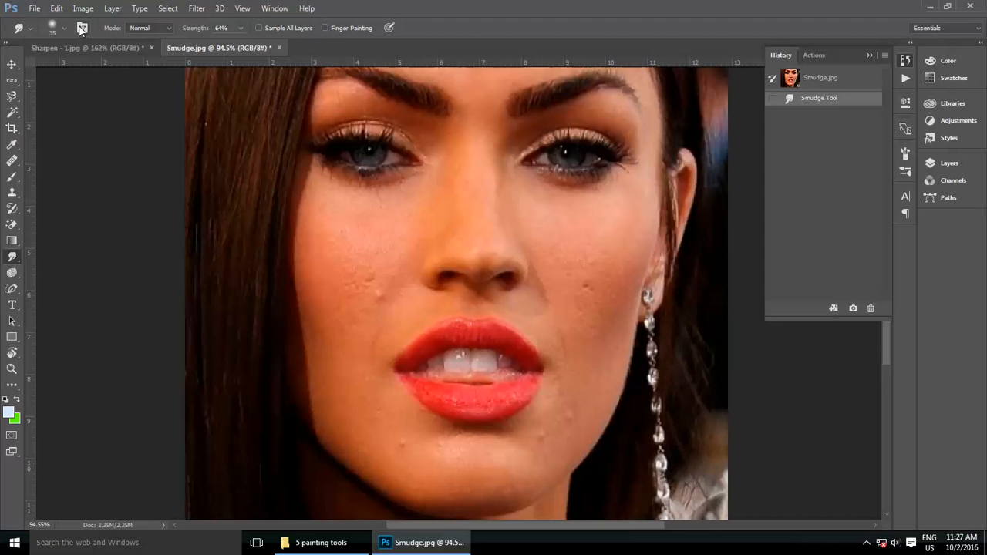
pyautogui.click(275, 8)
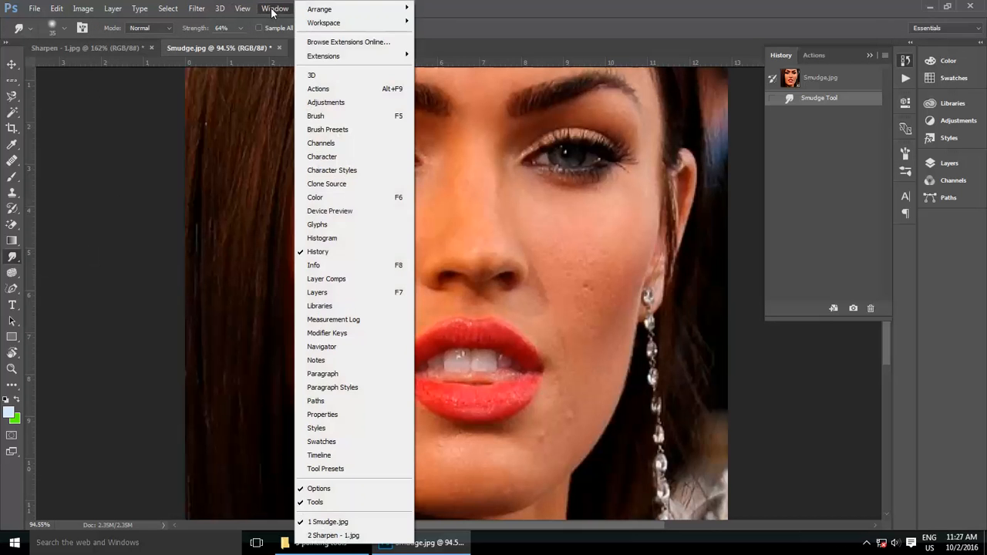
pyautogui.click(373, 119)
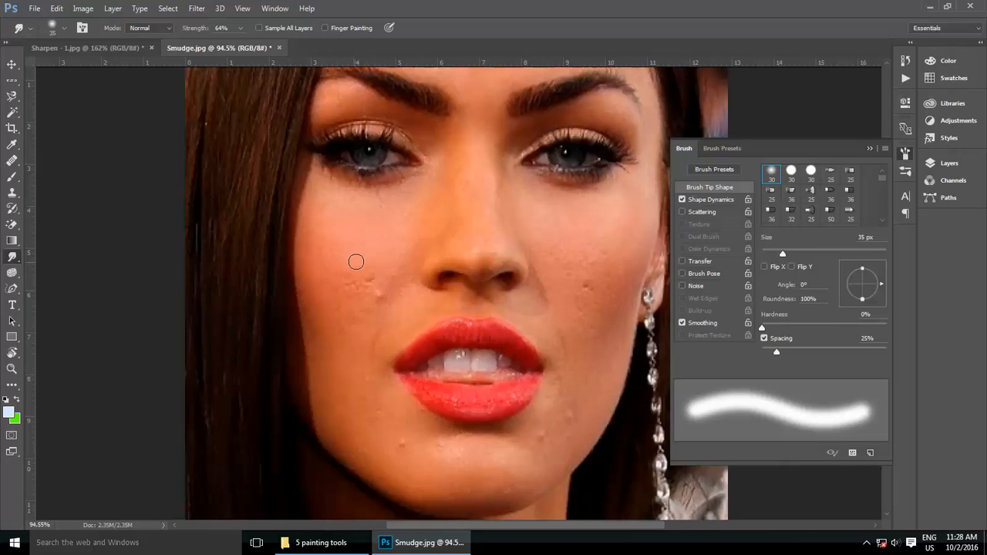
# Enlarge the smudge brush to 80 px and lower its strength to 20%.
pyautogui.scroll(1, 355, 258)
pyautogui.press(']')
pyautogui.press(']')
pyautogui.press(']')
pyautogui.press(']')
pyautogui.press(']')
pyautogui.press(']')
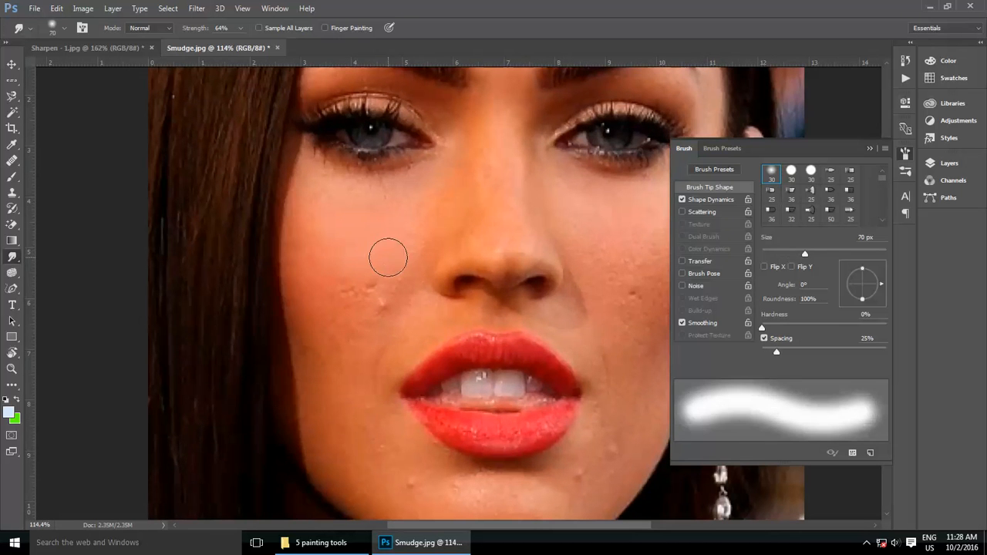
pyautogui.press('2')
# Smudge the blemished skin on the cheek beside the earring to smooth it.
pyautogui.moveTo(524, 192); pyautogui.dragTo(403, 203)
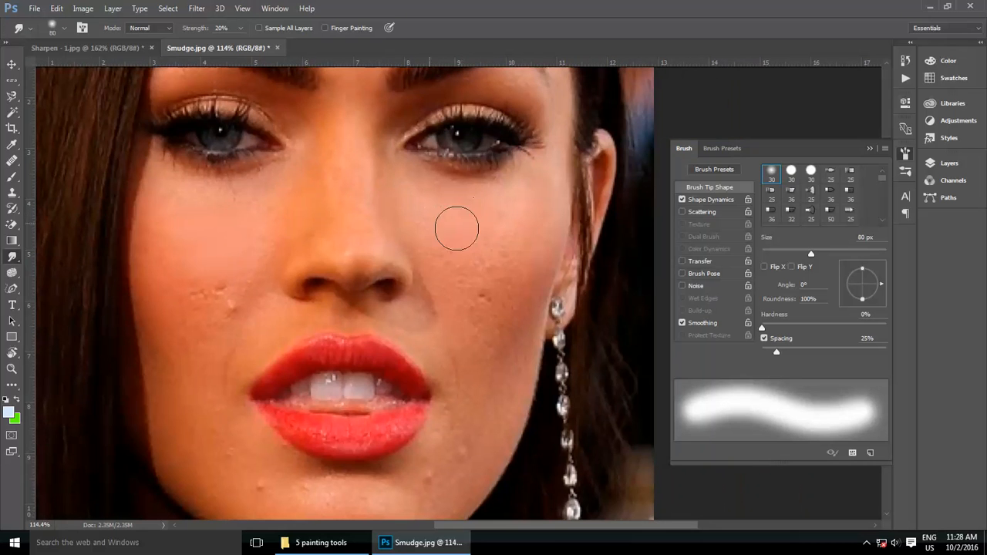
pyautogui.moveTo(457, 260)
pyautogui.mouseDown()
pyautogui.moveTo(504, 264)
pyautogui.moveTo(505, 282)
pyautogui.moveTo(483, 295)
pyautogui.moveTo(512, 299)
pyautogui.moveTo(447, 308)
pyautogui.moveTo(484, 301)
pyautogui.moveTo(511, 249)
pyautogui.mouseUp()
# Revert the portrait to its original Smudge.jpg snapshot in the history.
pyautogui.click(276, 9)
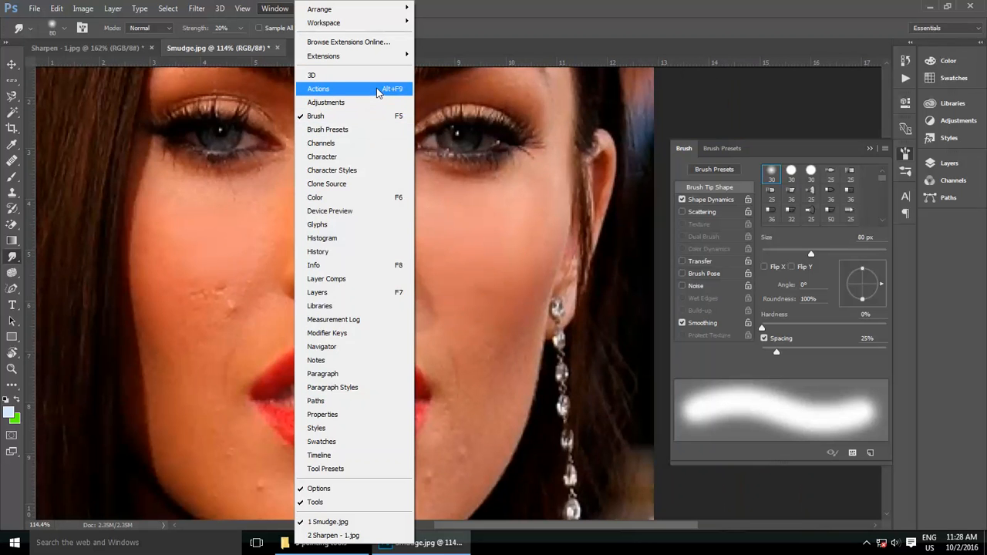
pyautogui.click(374, 251)
pyautogui.click(809, 78)
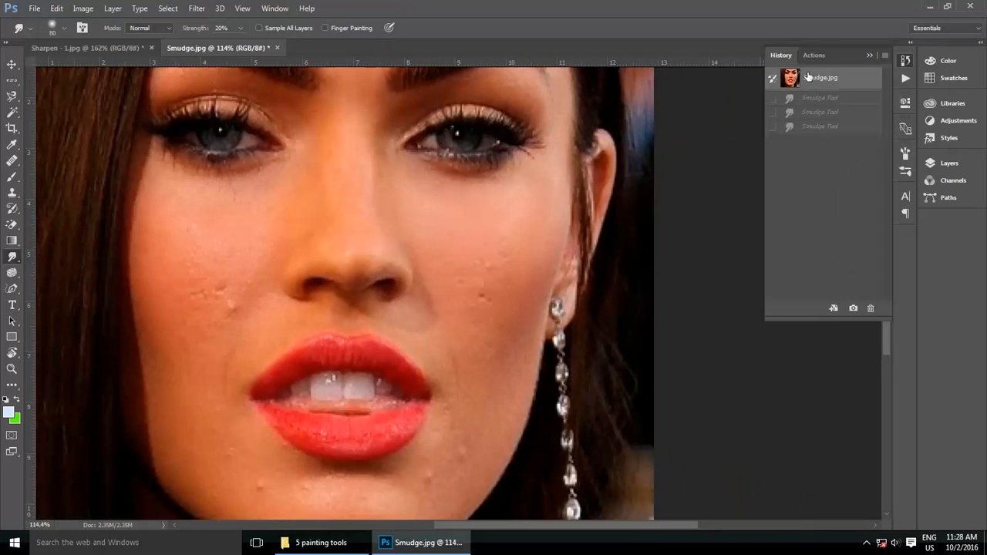
# Choose another soft round preset at 80 px for the Smudge tool and turn off Spacing in its brush settings.
pyautogui.scroll(-1, 55, 154)
pyautogui.moveTo(9, 260); pyautogui.dragTo(50, 284)
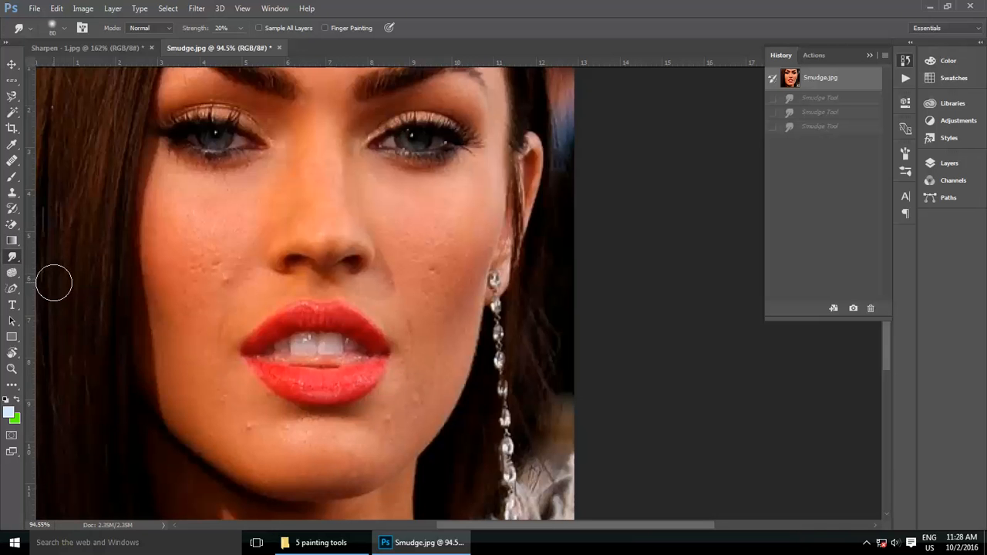
pyautogui.click(57, 28)
pyautogui.click(104, 146)
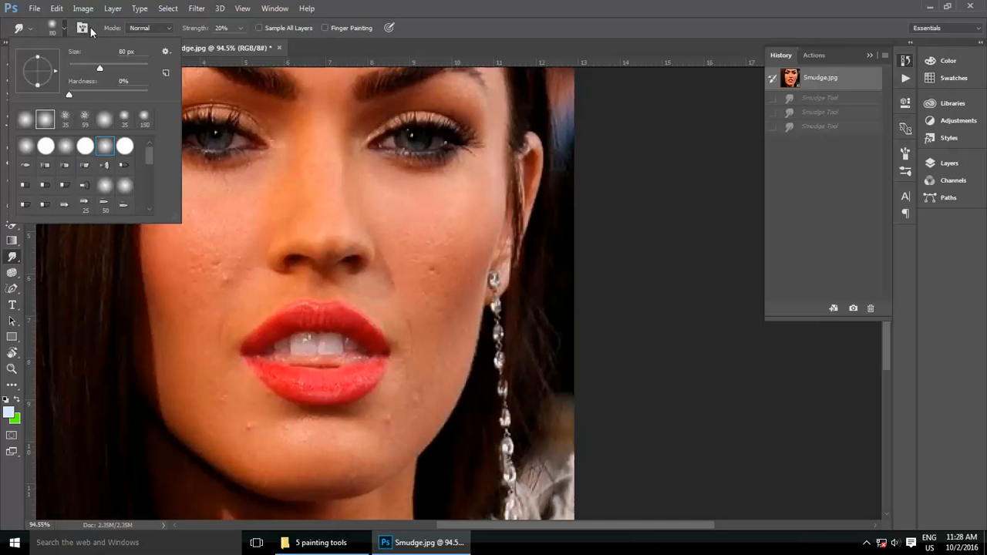
pyautogui.click(83, 29)
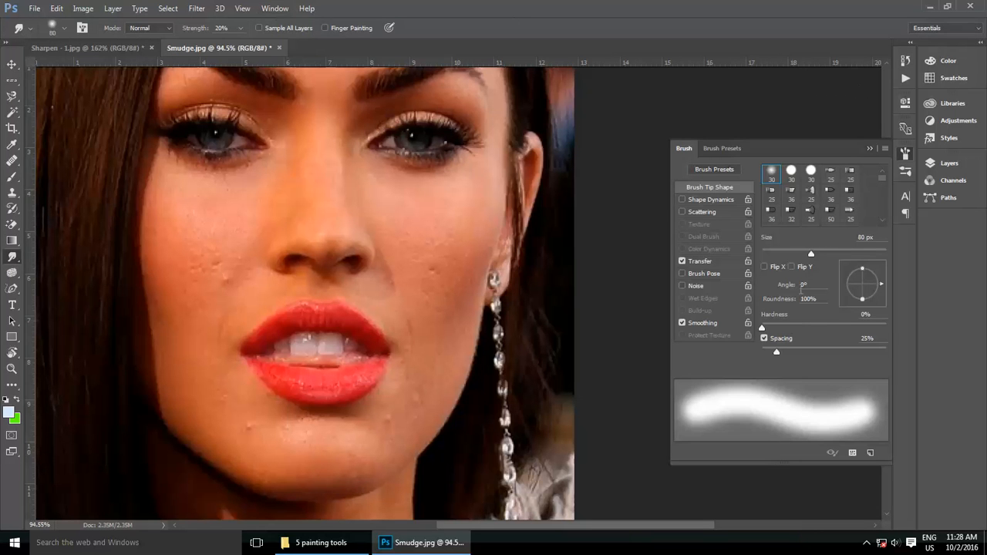
pyautogui.click(774, 338)
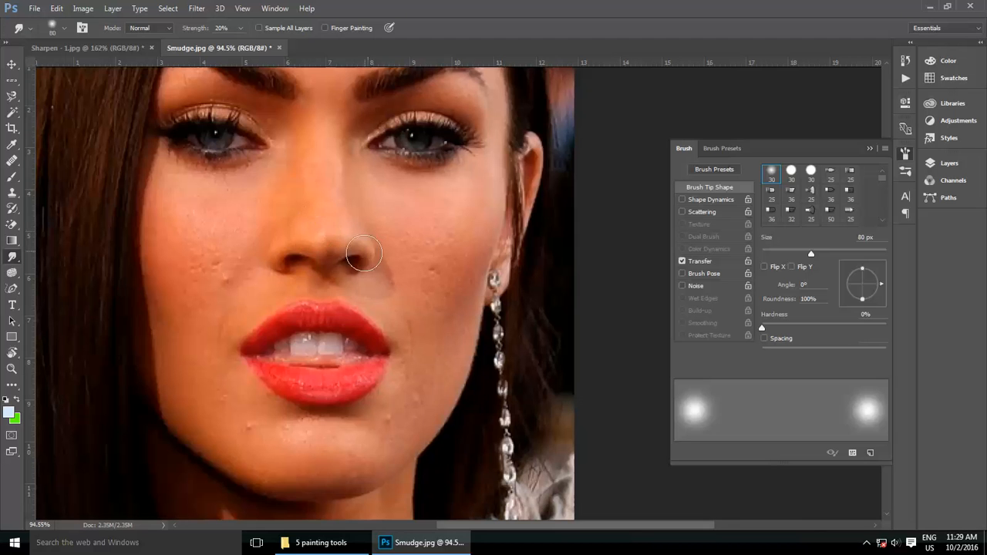
# Test the Smudge tool without spacing across the bottom of the nose and undo the stroke.
pyautogui.moveTo(364, 254)
pyautogui.mouseDown()
pyautogui.moveTo(292, 241)
pyautogui.moveTo(272, 251)
pyautogui.moveTo(333, 253)
pyautogui.moveTo(255, 253)
pyautogui.moveTo(354, 253)
pyautogui.moveTo(263, 251)
pyautogui.moveTo(353, 255)
pyautogui.moveTo(327, 266)
pyautogui.moveTo(265, 222)
pyautogui.moveTo(369, 216)
pyautogui.moveTo(376, 251)
pyautogui.mouseUp()
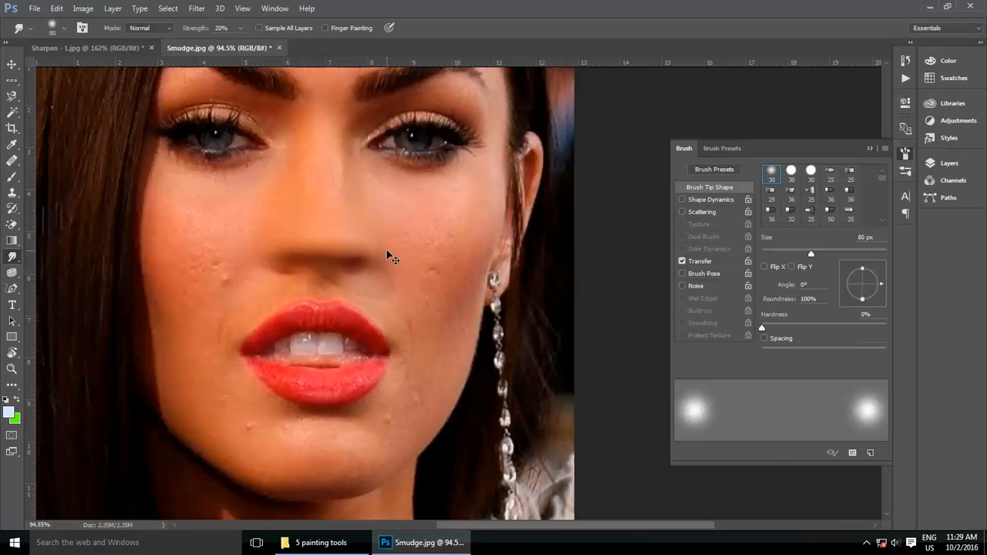
pyautogui.hotkey('ctrl', 'z')
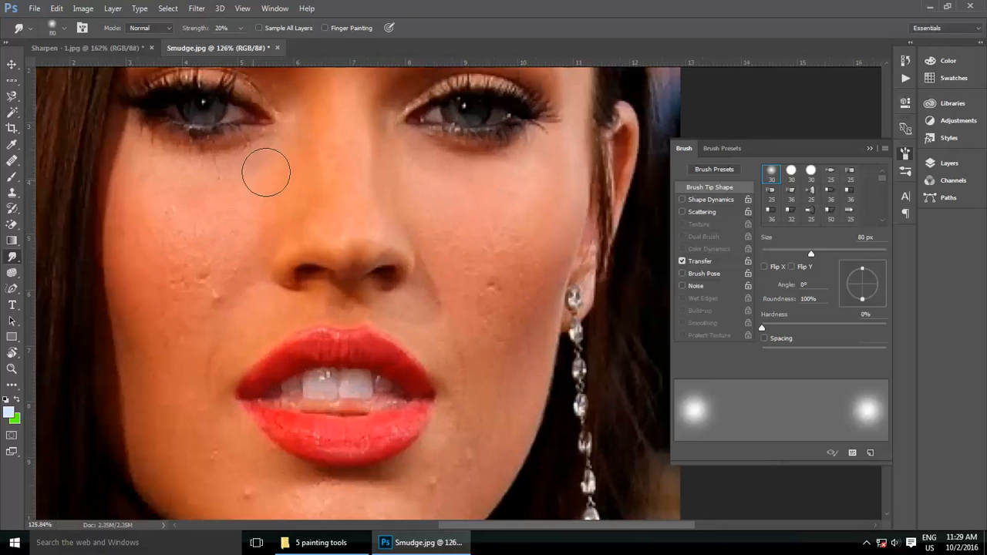
# Reduce the Smudge brush to 30 px and smooth the skin along the tip and underside of the nose.
pyautogui.scroll(2, 260, 167)
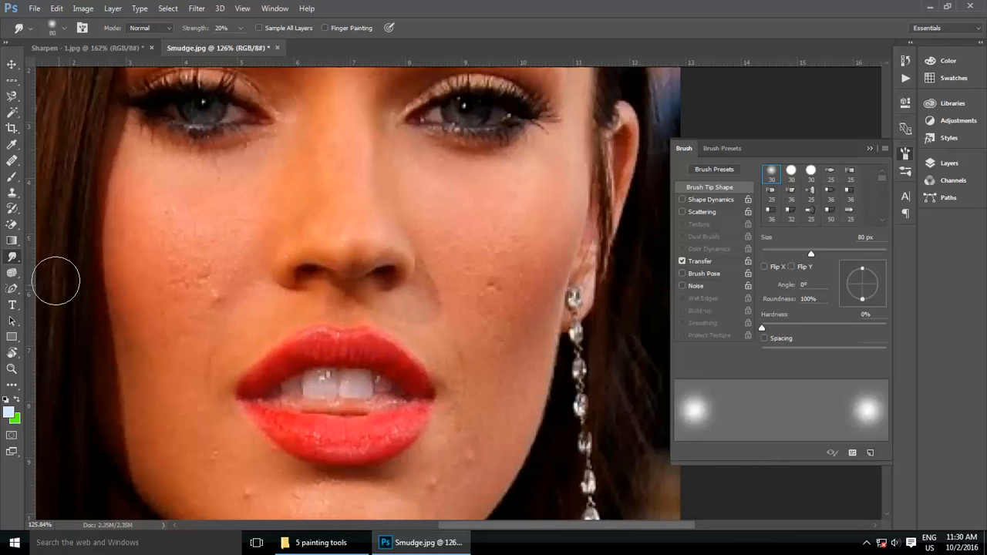
pyautogui.press('[')
pyautogui.press('[')
pyautogui.press('[')
pyautogui.press('[')
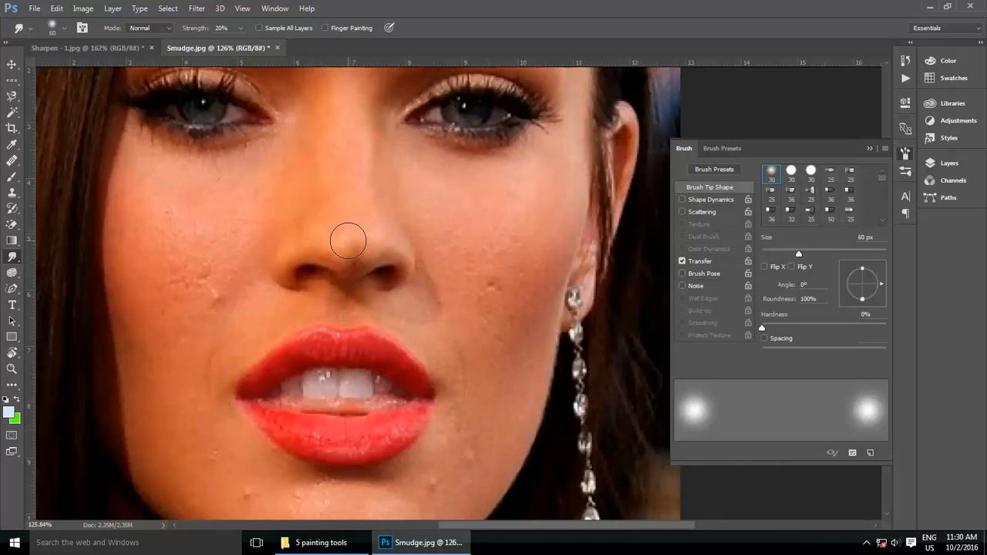
pyautogui.press('[')
pyautogui.scroll(3, 348, 241)
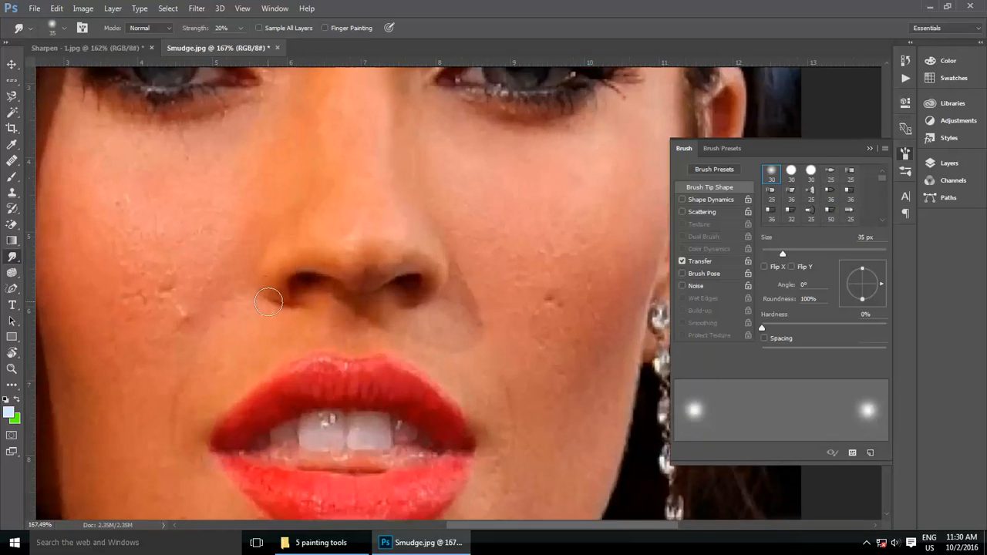
pyautogui.press('[')
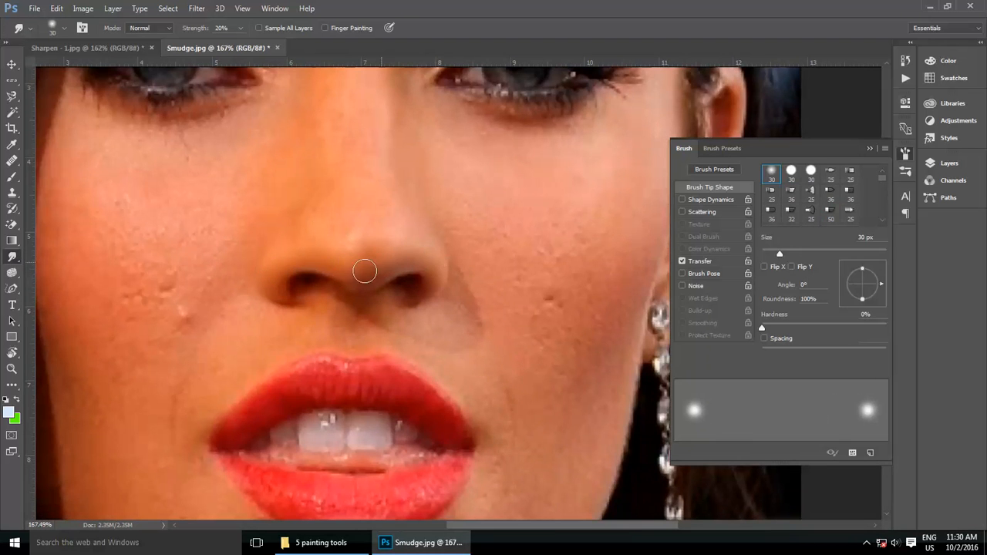
# Smudge the nose bridge and the skin between the eyebrows with the brush at 50 to 60 px.
pyautogui.press(']')
pyautogui.press(']')
pyautogui.scroll(-2, 378, 208)
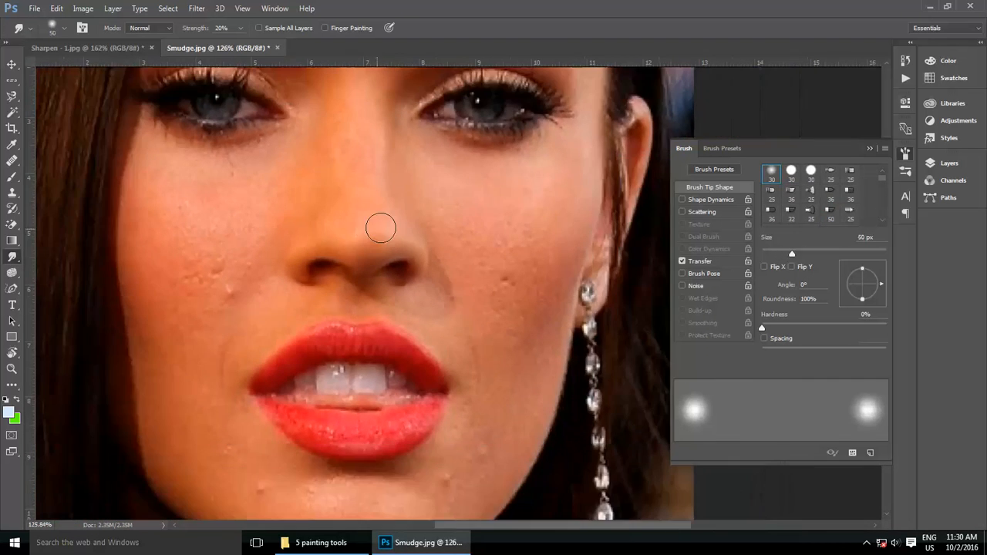
pyautogui.scroll(3, 384, 215)
pyautogui.press(']')
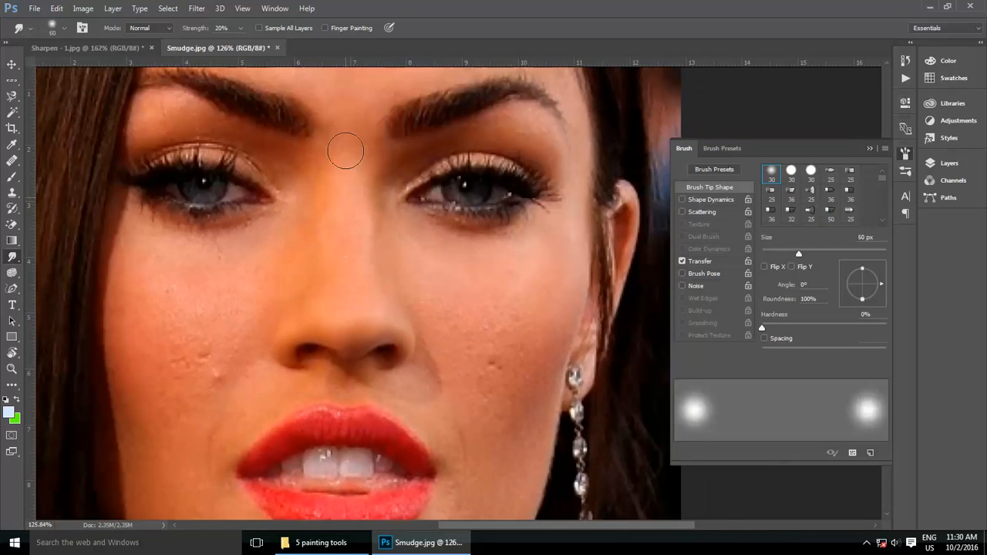
pyautogui.press('[')
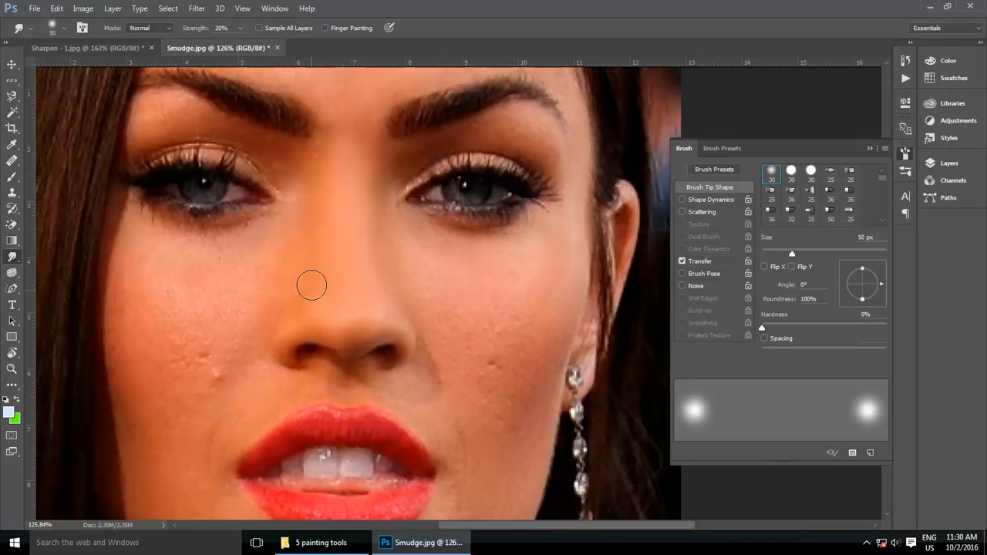
# Smudge the hair-side cheek from below the eye down over its blemishes, enlarging the brush to 60 px.
pyautogui.moveTo(302, 261); pyautogui.dragTo(442, 256)
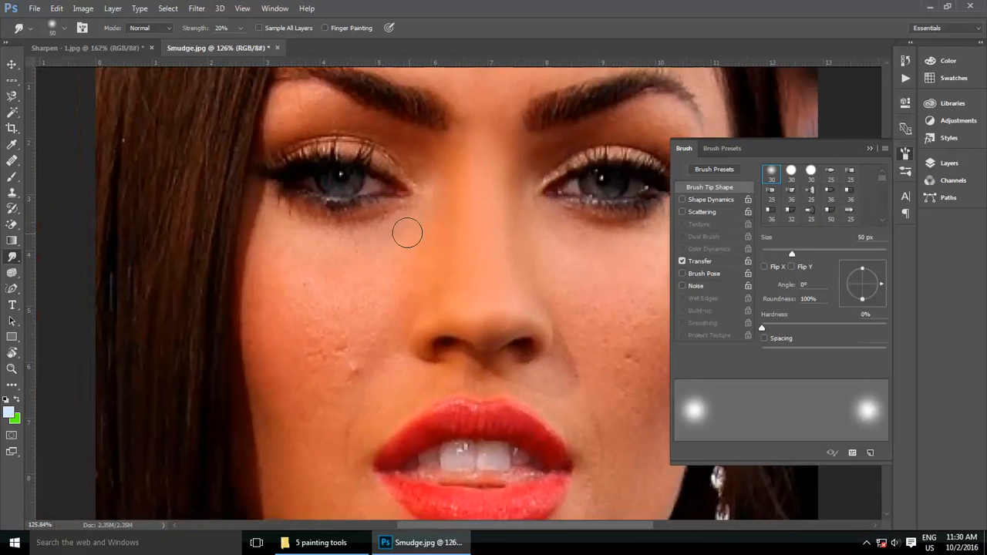
pyautogui.press(']')
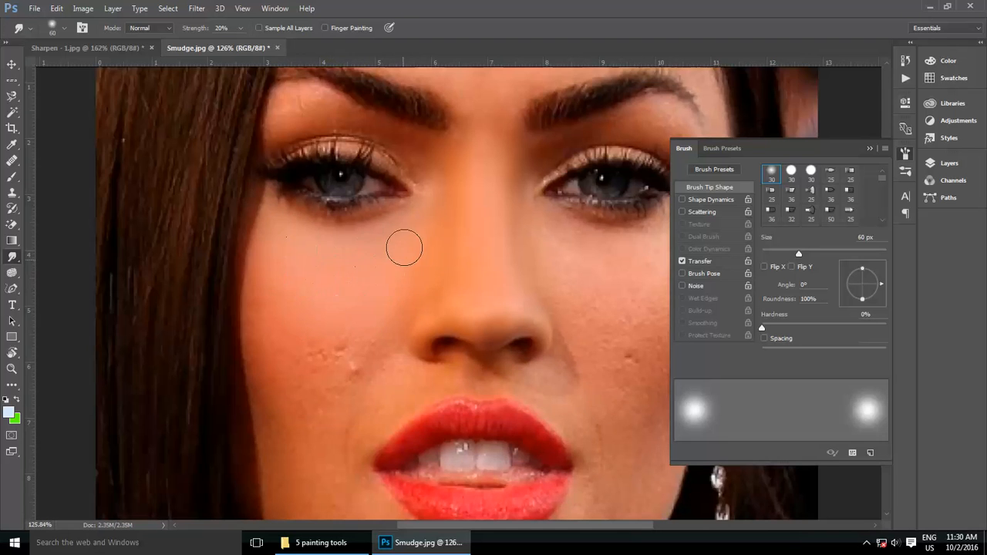
pyautogui.scroll(-3, 346, 263)
pyautogui.hscroll(-2, 346, 262)
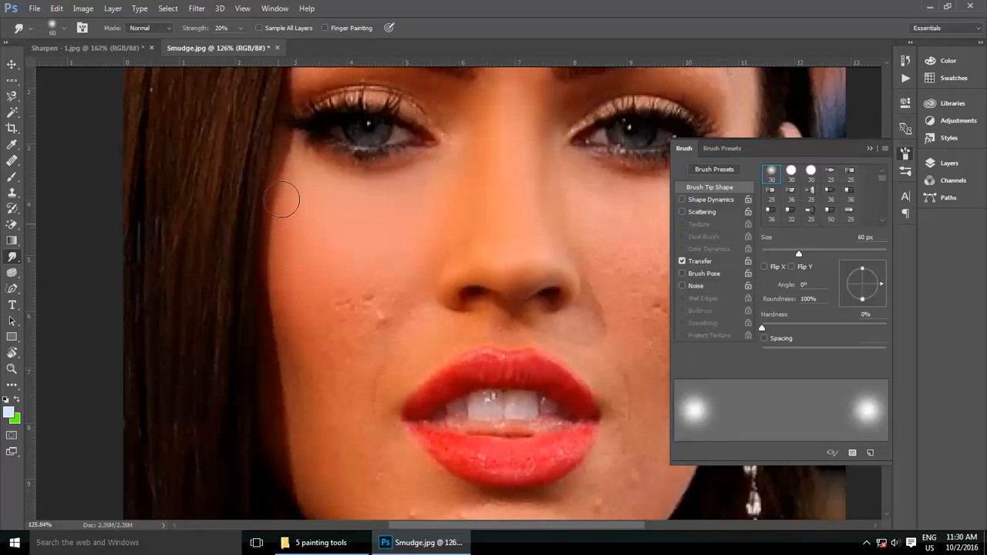
pyautogui.moveTo(316, 322)
pyautogui.mouseDown()
pyautogui.moveTo(323, 277)
pyautogui.moveTo(347, 313)
pyautogui.moveTo(364, 285)
pyautogui.moveTo(377, 295)
pyautogui.moveTo(394, 273)
pyautogui.moveTo(390, 283)
pyautogui.moveTo(402, 285)
pyautogui.moveTo(435, 210)
pyautogui.moveTo(358, 323)
pyautogui.moveTo(389, 300)
pyautogui.moveTo(354, 355)
pyautogui.moveTo(406, 279)
pyautogui.moveTo(351, 362)
pyautogui.mouseUp()
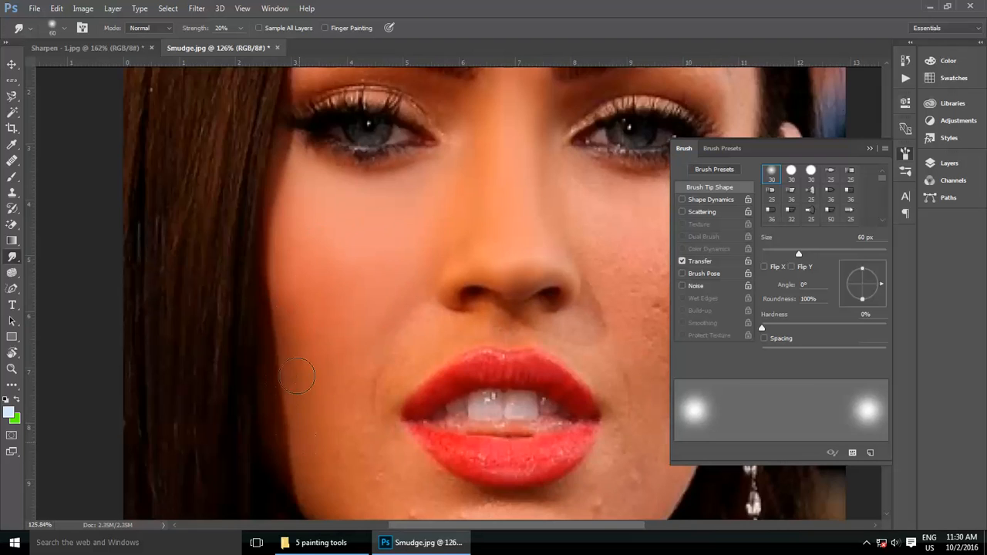
# Smudge the chin and jaw at 60 px, and smooth the skin beside the earring-side mouth corner at 45 to 50 px.
pyautogui.moveTo(298, 375); pyautogui.dragTo(254, 236)
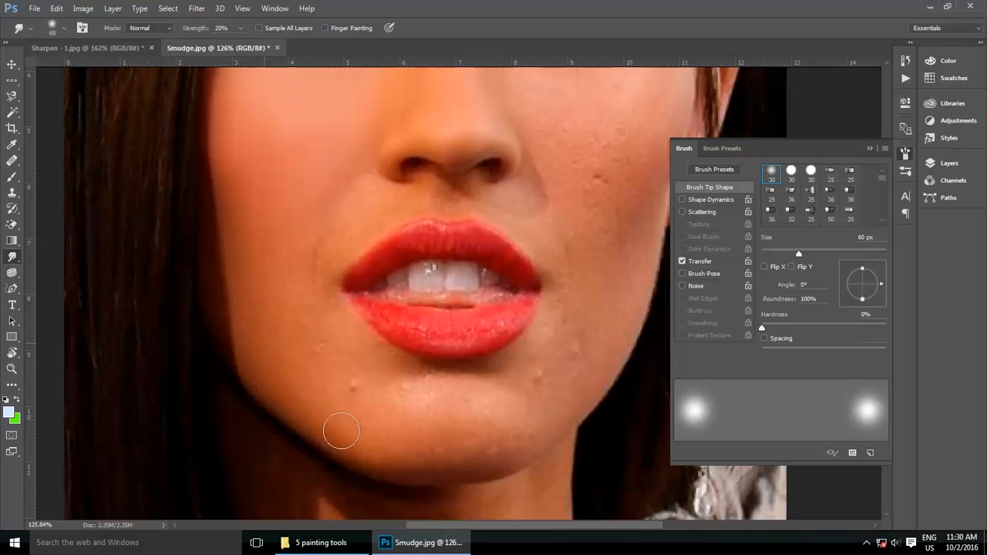
pyautogui.moveTo(341, 430)
pyautogui.mouseDown()
pyautogui.moveTo(374, 456)
pyautogui.moveTo(326, 415)
pyautogui.moveTo(411, 467)
pyautogui.moveTo(351, 437)
pyautogui.moveTo(459, 455)
pyautogui.moveTo(377, 436)
pyautogui.moveTo(519, 445)
pyautogui.mouseUp()
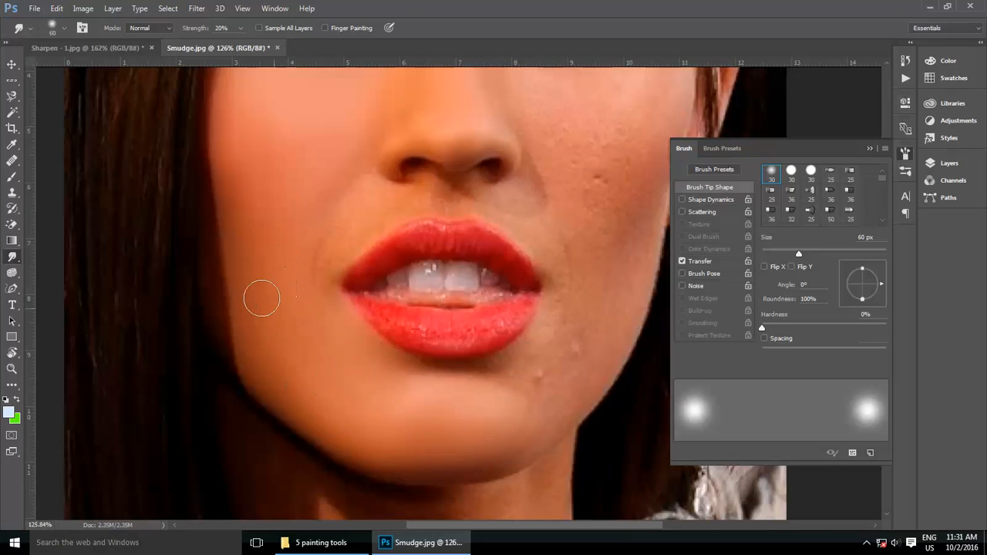
pyautogui.moveTo(430, 426)
pyautogui.mouseDown()
pyautogui.moveTo(368, 449)
pyautogui.moveTo(303, 453)
pyautogui.mouseUp()
pyautogui.press('[')
pyautogui.press('[')
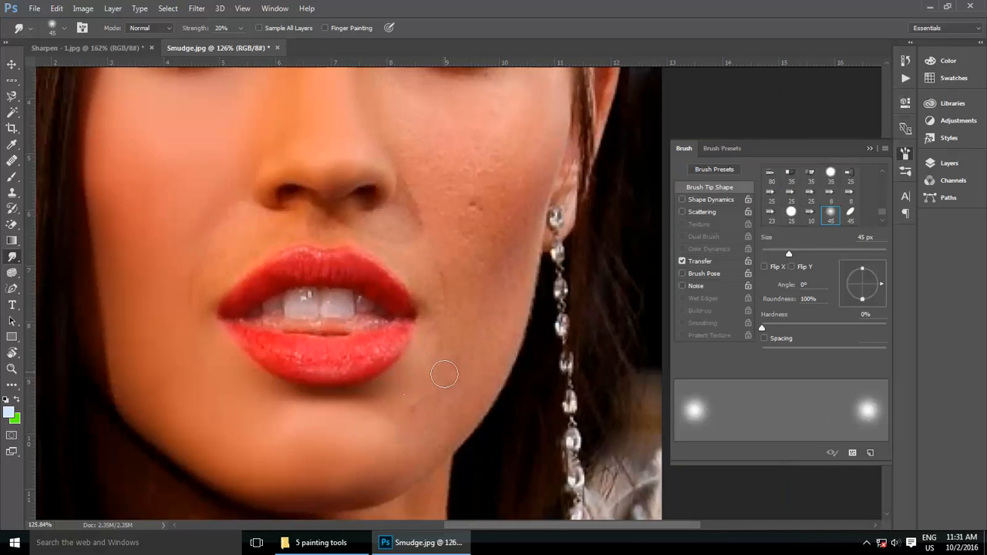
pyautogui.press(']')
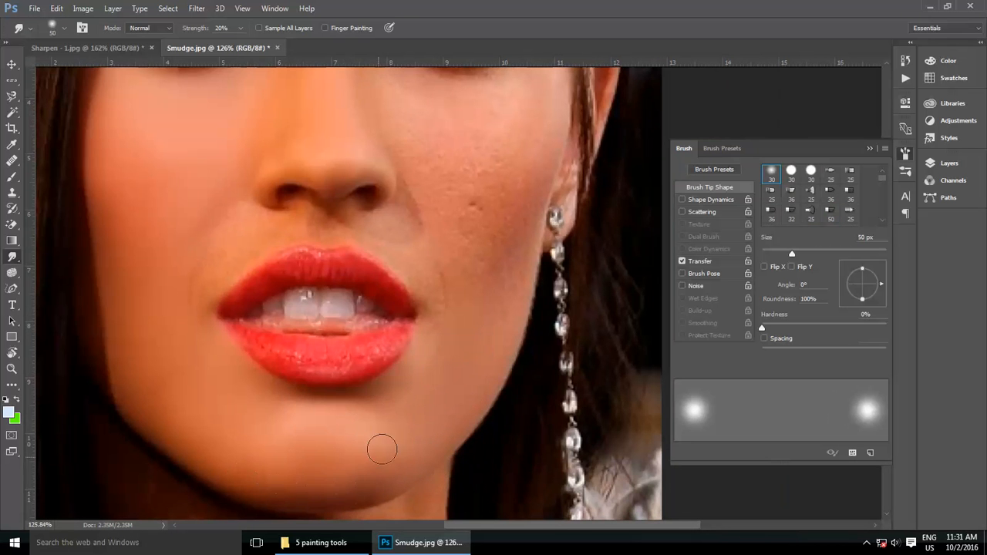
# Smudge the skin around the nostrils and above the upper lip, varying the brush between 35 and 80 px.
pyautogui.moveTo(468, 254); pyautogui.dragTo(438, 330)
pyautogui.scroll(3, 298, 308)
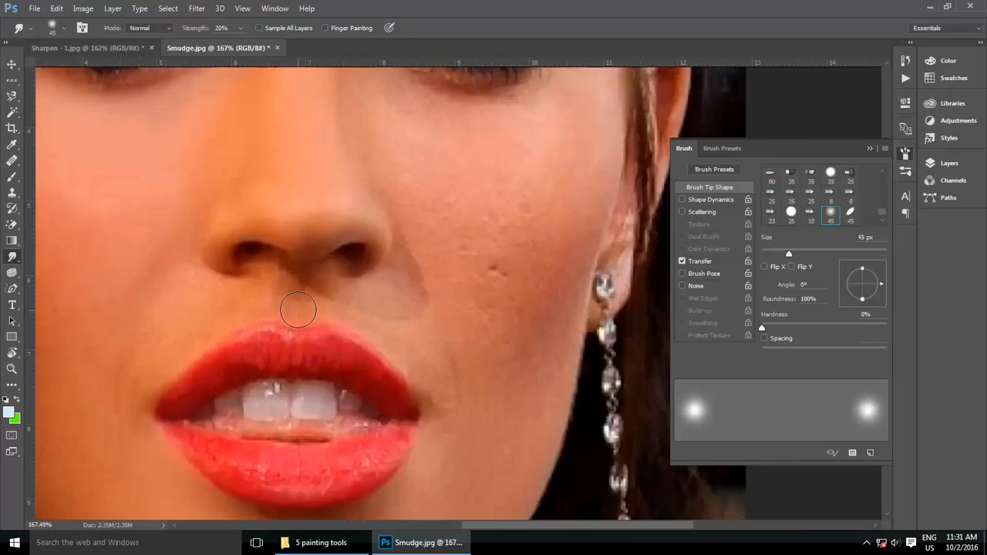
pyautogui.press(']')
pyautogui.press(']')
pyautogui.press(']')
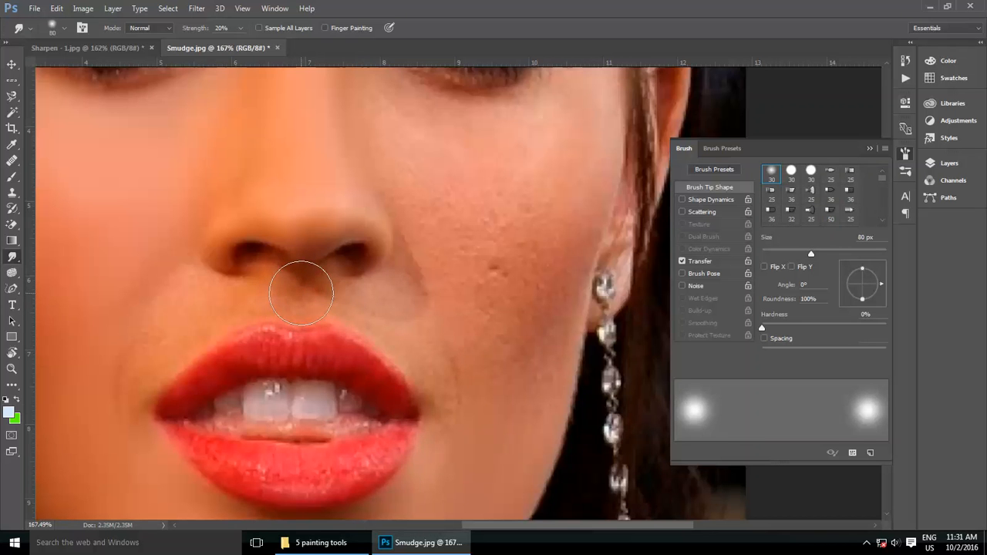
pyautogui.press('[')
pyautogui.press('[')
pyautogui.press('[')
pyautogui.press('[')
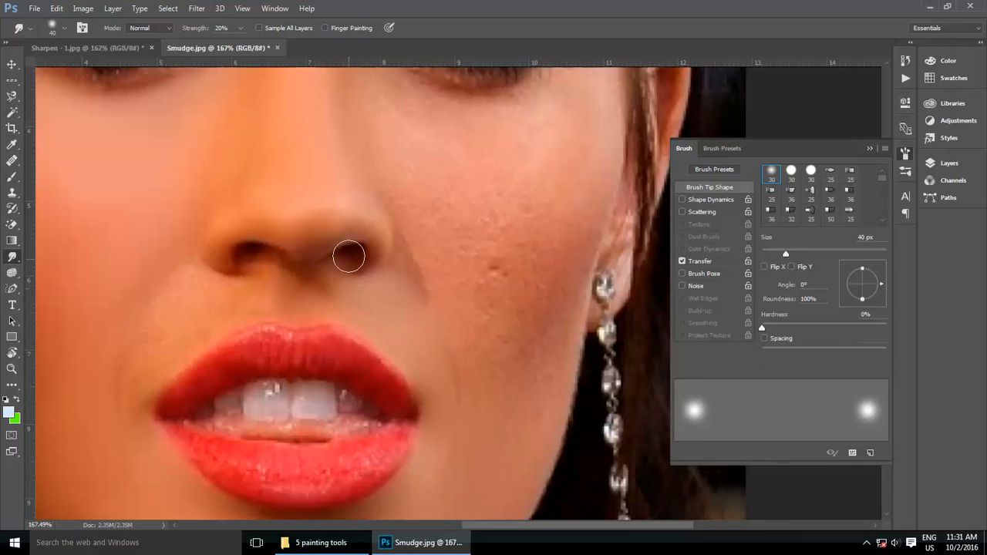
pyautogui.press('[')
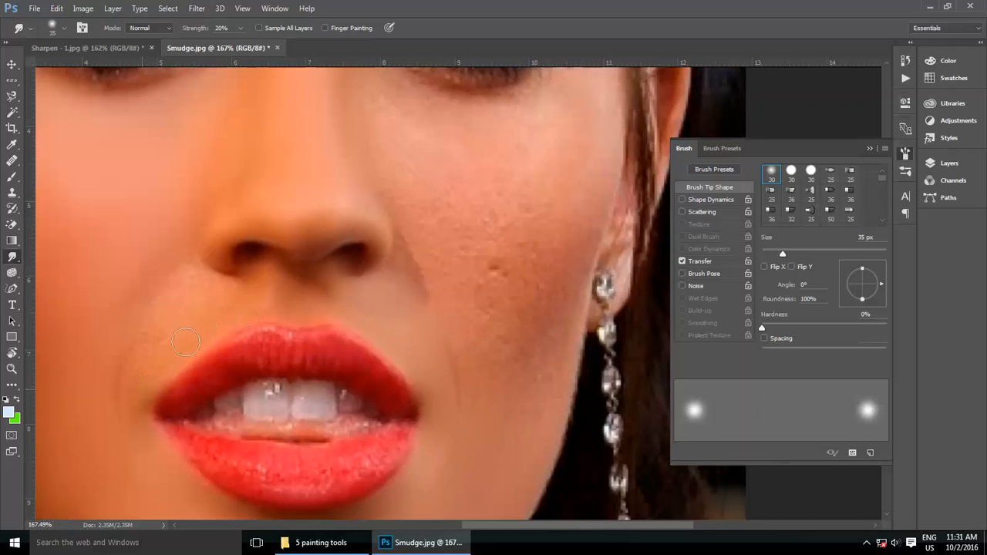
pyautogui.press(']')
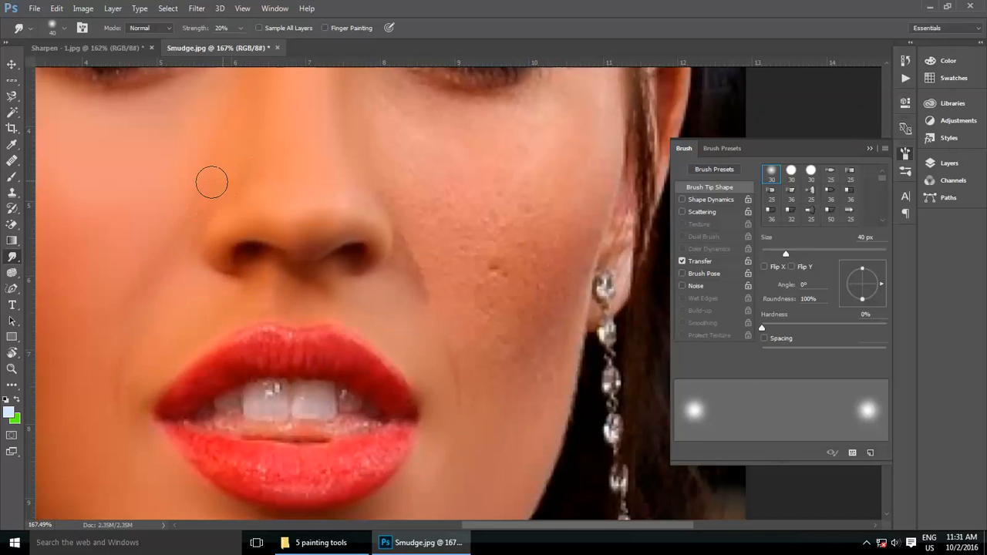
# Smudge the blemished earring-side cheek until smooth, using the brush at 40 and 50 px.
pyautogui.moveTo(163, 334); pyautogui.dragTo(100, 343)
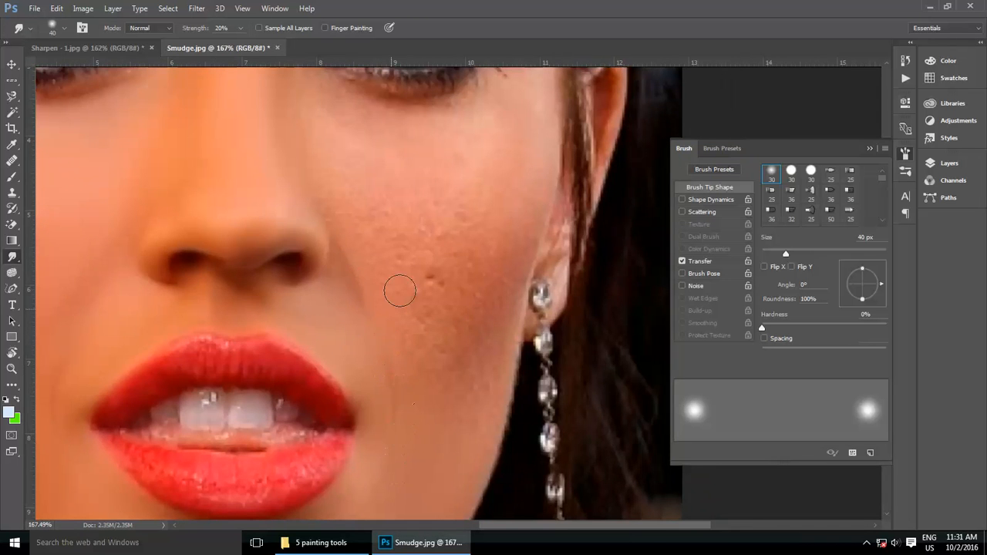
pyautogui.scroll(-1, 400, 290)
pyautogui.press(']')
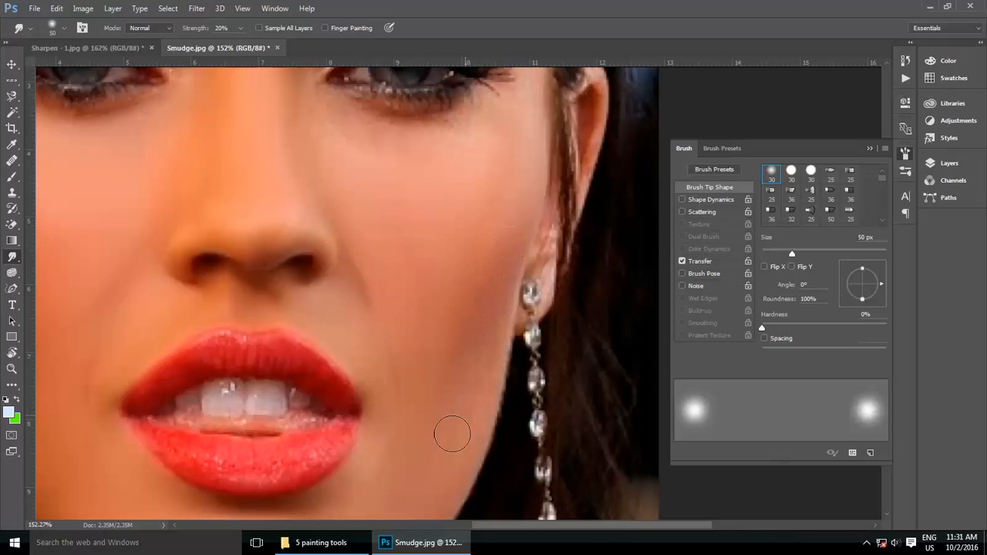
# Smudge the earring-side jaw, the temple and the forehead above that eyebrow, reducing the brush to 45 px.
pyautogui.moveTo(440, 478); pyautogui.dragTo(485, 387)
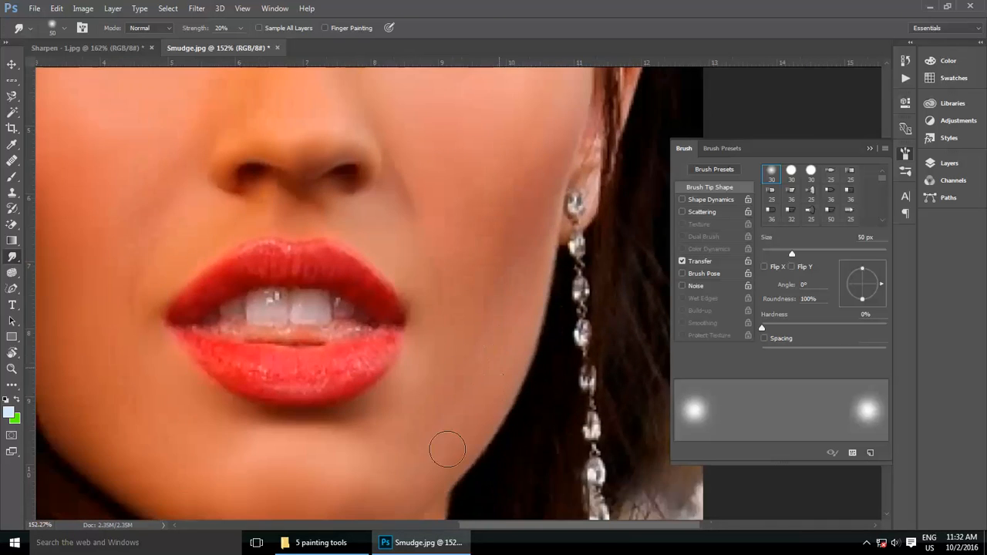
pyautogui.scroll(2, 443, 432)
pyautogui.scroll(2, 428, 356)
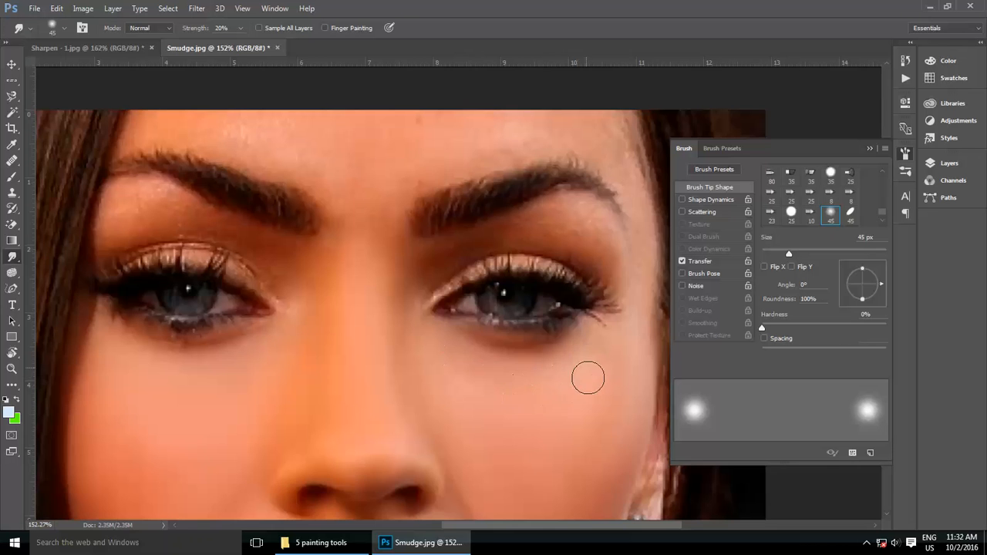
pyautogui.scroll(1, 346, 348)
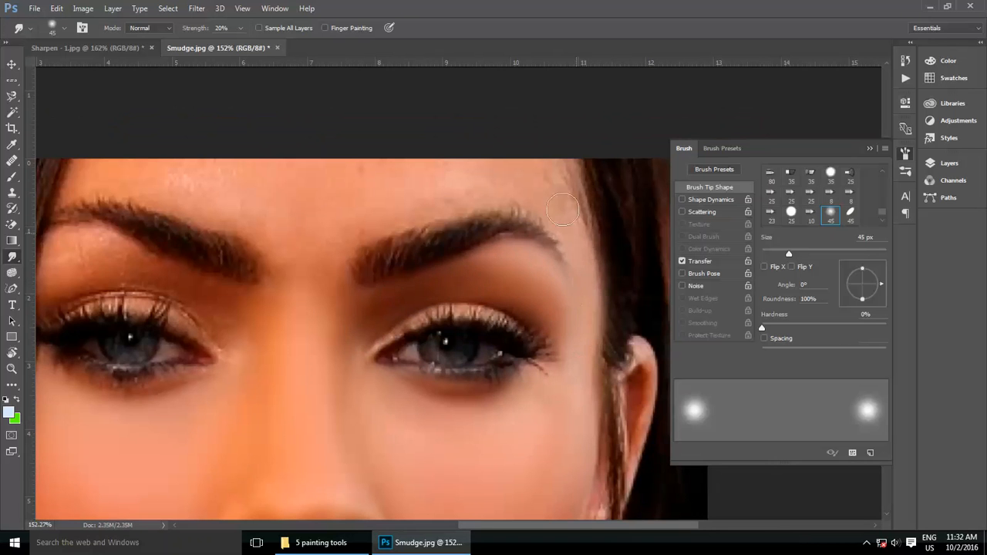
pyautogui.scroll(2, 549, 168)
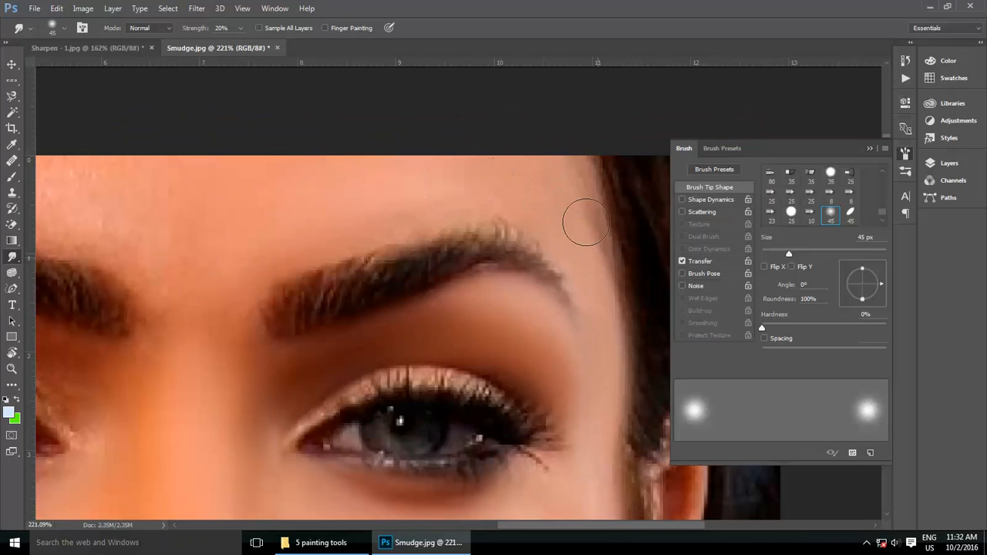
# Enlarge the brush to 60 px and smudge the forehead above the hair-side eyebrow and across its centre.
pyautogui.scroll(-1, 310, 235)
pyautogui.scroll(-1, 390, 275)
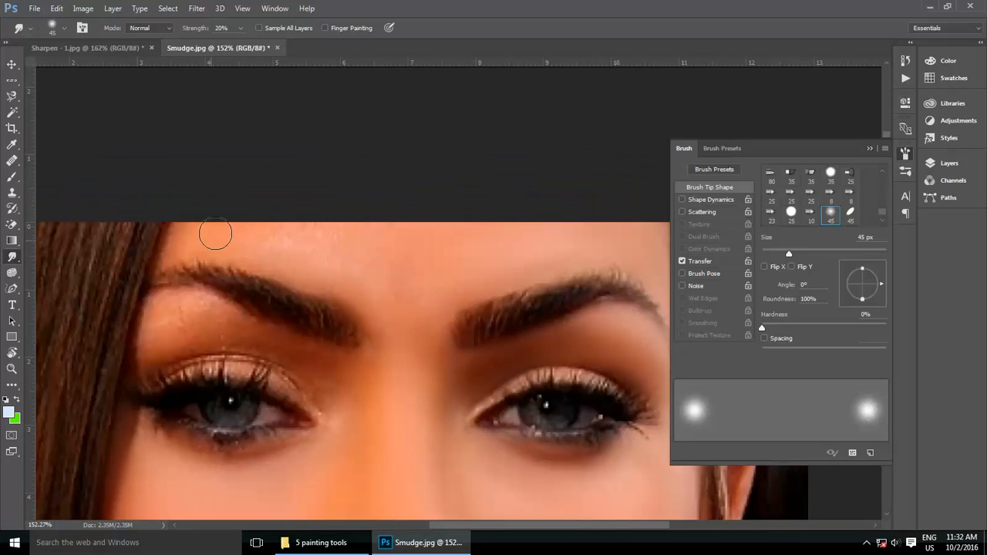
pyautogui.press(']')
pyautogui.press(']')
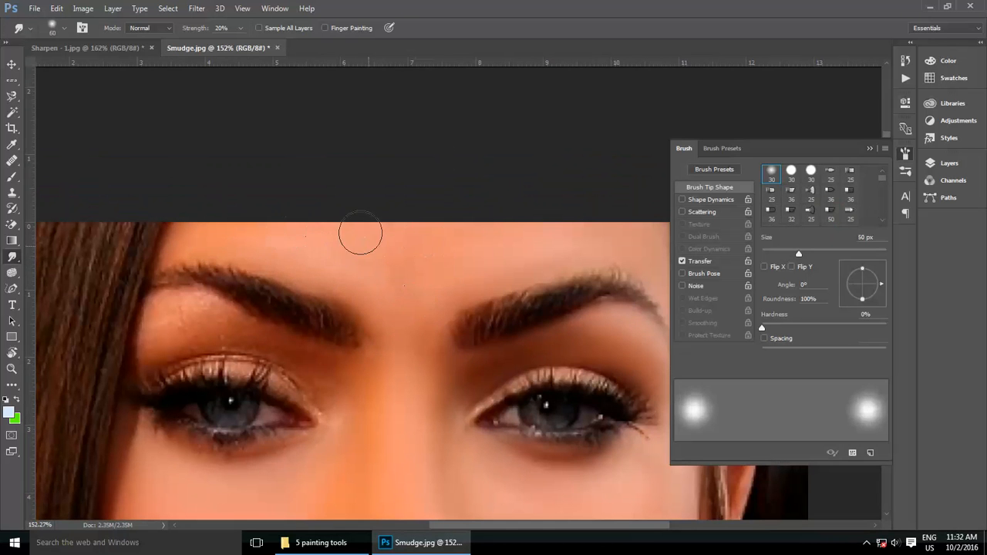
# Smudge the skin between the hair-side eyebrow and eyelid, reducing the brush to 45 and 40 px.
pyautogui.scroll(1, 480, 282)
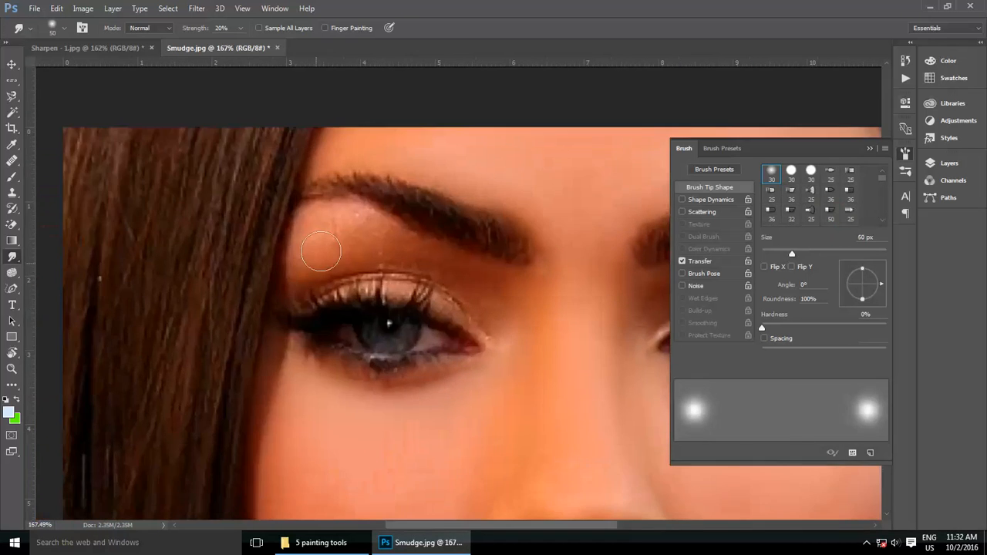
pyautogui.press('[')
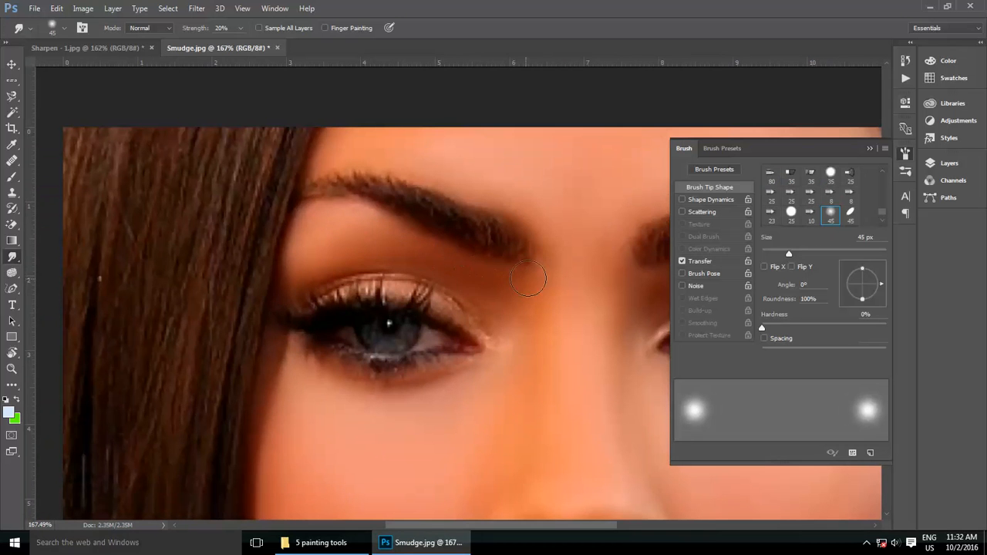
pyautogui.press('[')
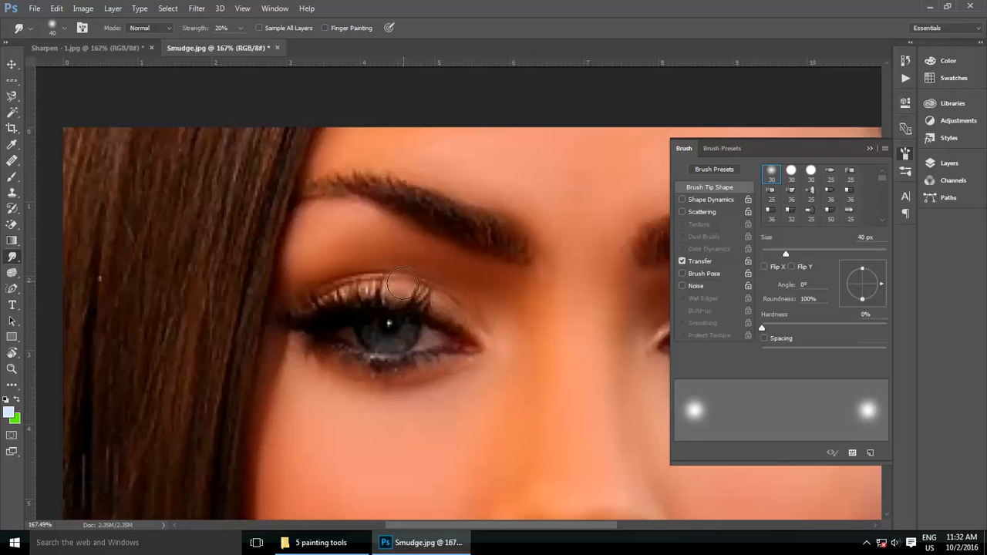
# Enlarge the brush to 70 px and smudge the remaining skin around the chin, jawline and neck.
pyautogui.scroll(-1, 369, 285)
pyautogui.scroll(-1, 396, 283)
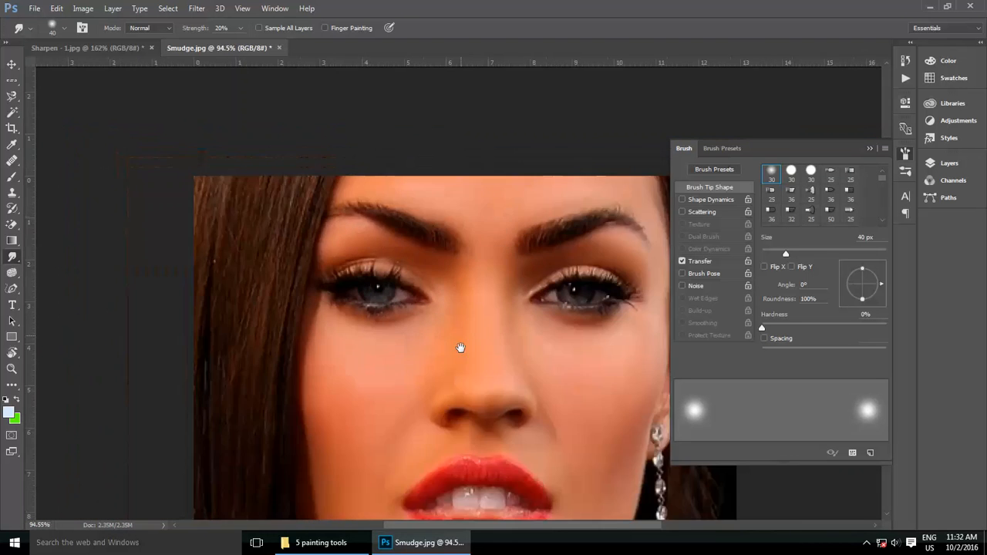
pyautogui.press(']')
pyautogui.scroll(1, 396, 283)
pyautogui.press(']')
pyautogui.scroll(-3, 319, 374)
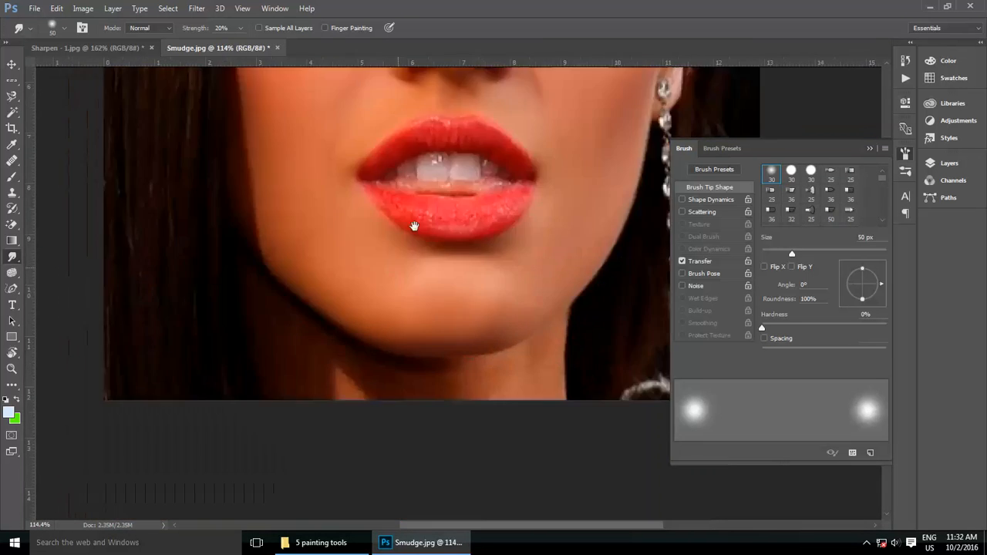
pyautogui.press(']')
pyautogui.moveTo(385, 371)
pyautogui.mouseDown()
pyautogui.moveTo(306, 311)
pyautogui.moveTo(471, 379)
pyautogui.moveTo(546, 332)
pyautogui.moveTo(539, 348)
pyautogui.moveTo(441, 388)
pyautogui.moveTo(334, 366)
pyautogui.moveTo(309, 347)
pyautogui.mouseUp()
pyautogui.scroll(3, 305, 346)
pyautogui.scroll(2, 361, 291)
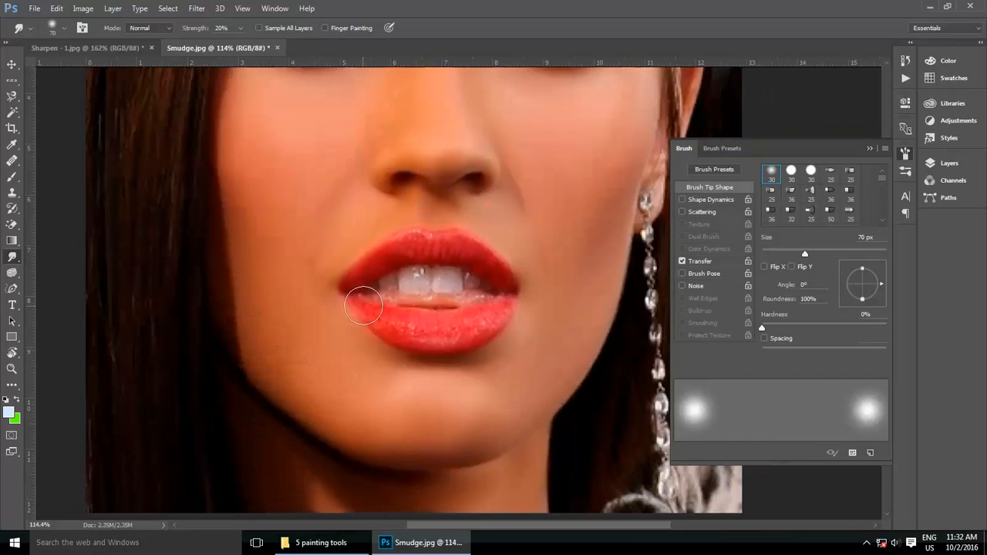
pyautogui.moveTo(370, 303)
pyautogui.mouseDown()
pyautogui.moveTo(465, 229)
pyautogui.moveTo(498, 223)
pyautogui.moveTo(416, 308)
pyautogui.moveTo(528, 225)
pyautogui.mouseUp()
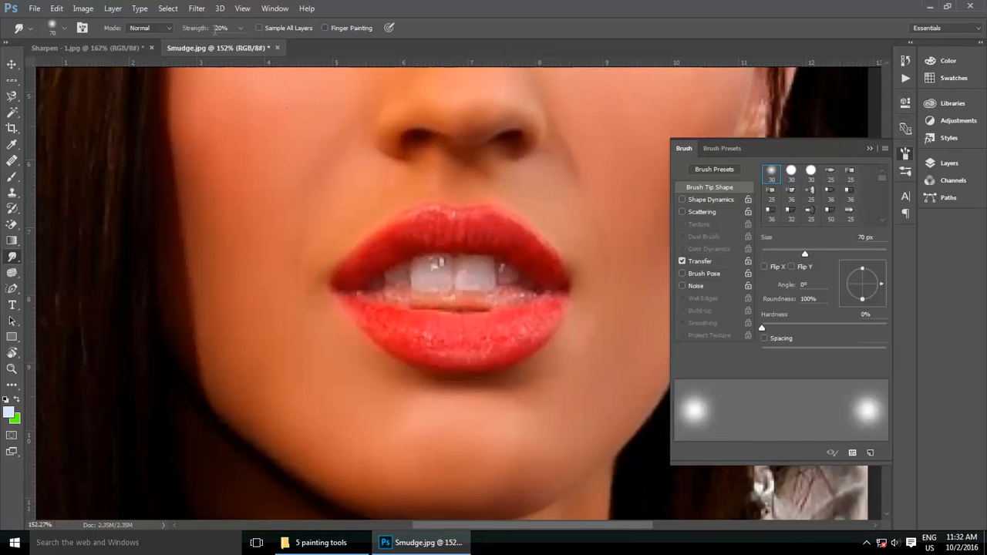
# Smudge the lower and upper lips smooth at 10% strength, reducing the brush to 45 and 40 px.
pyautogui.scroll(2, 393, 346)
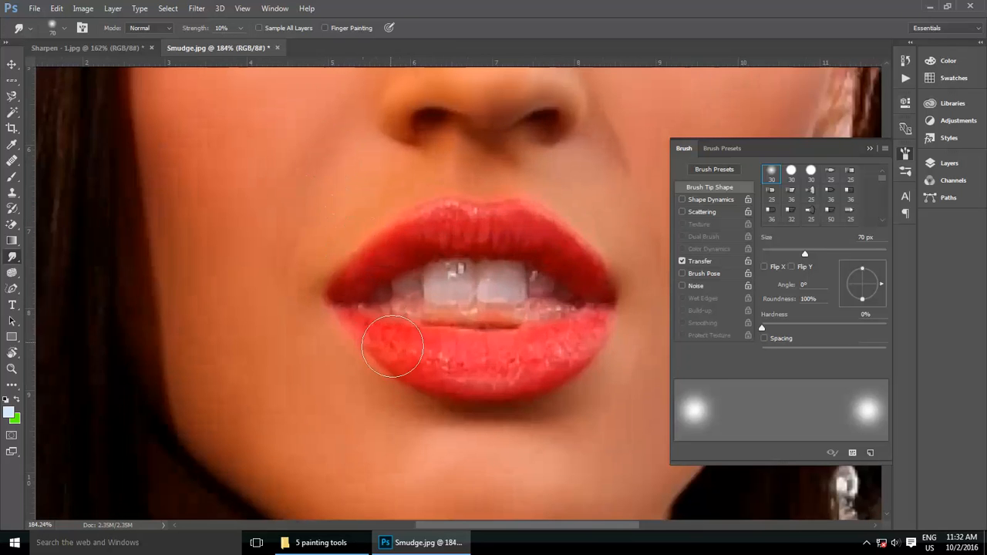
pyautogui.press('.')
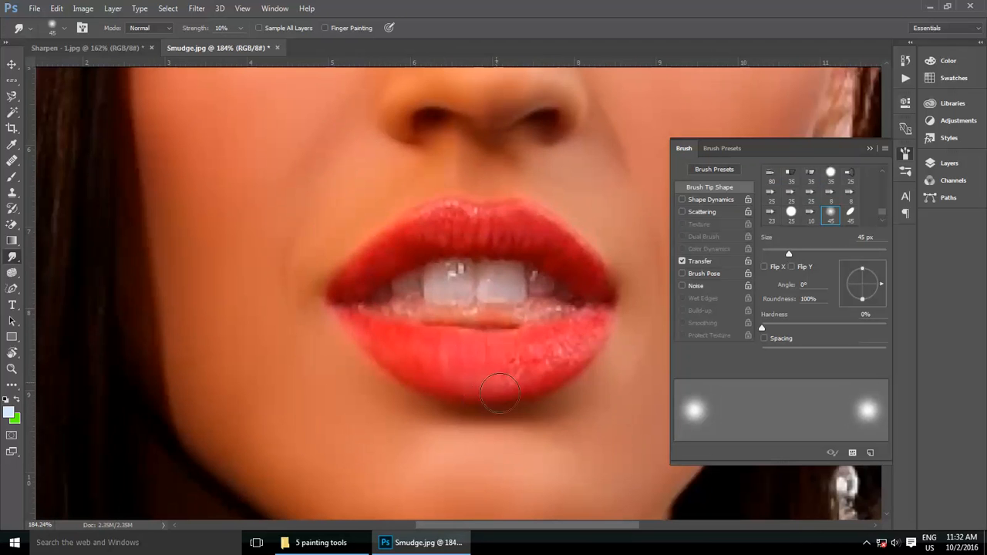
pyautogui.moveTo(532, 368)
pyautogui.mouseDown()
pyautogui.moveTo(538, 335)
pyautogui.moveTo(580, 344)
pyautogui.mouseUp()
pyautogui.press('[')
pyautogui.moveTo(495, 244)
pyautogui.mouseDown()
pyautogui.moveTo(534, 223)
pyautogui.moveTo(541, 251)
pyautogui.moveTo(561, 240)
pyautogui.moveTo(580, 258)
pyautogui.mouseUp()
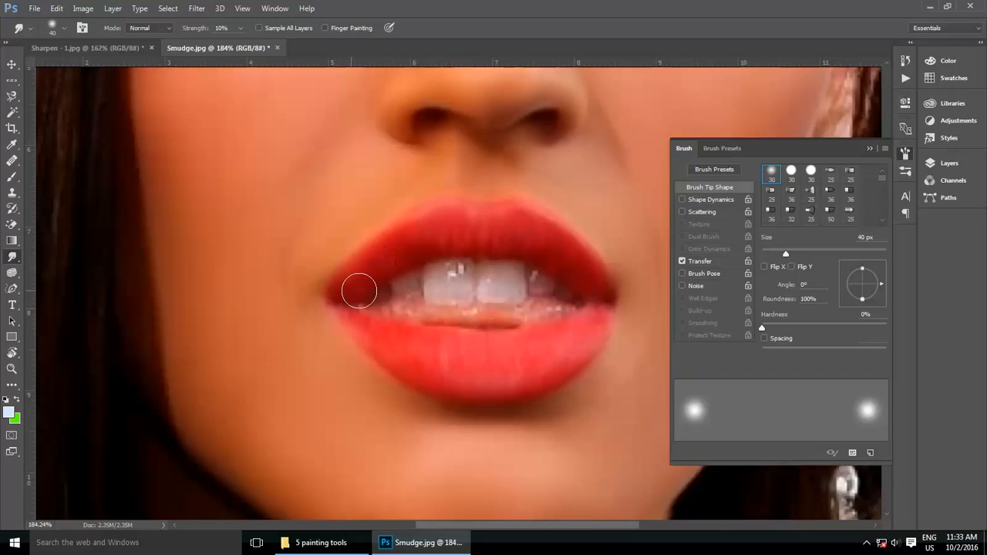
pyautogui.scroll(-2, 399, 266)
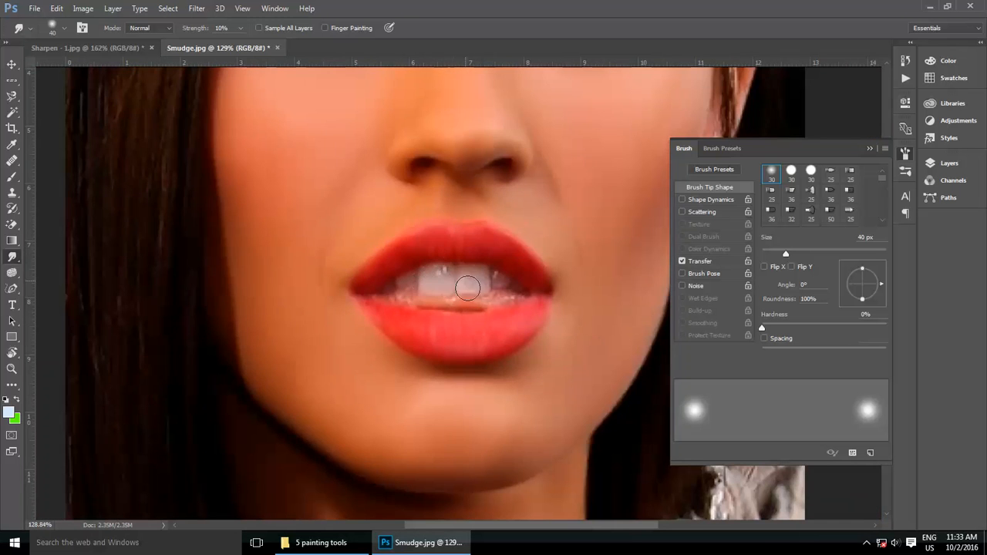
# Enlarge the soft brush to 60, 70 and 90 px and inspect the smoothed skin across the whole face.
pyautogui.scroll(-3, 467, 287)
pyautogui.press(']')
pyautogui.press(']')
pyautogui.scroll(2, 480, 250)
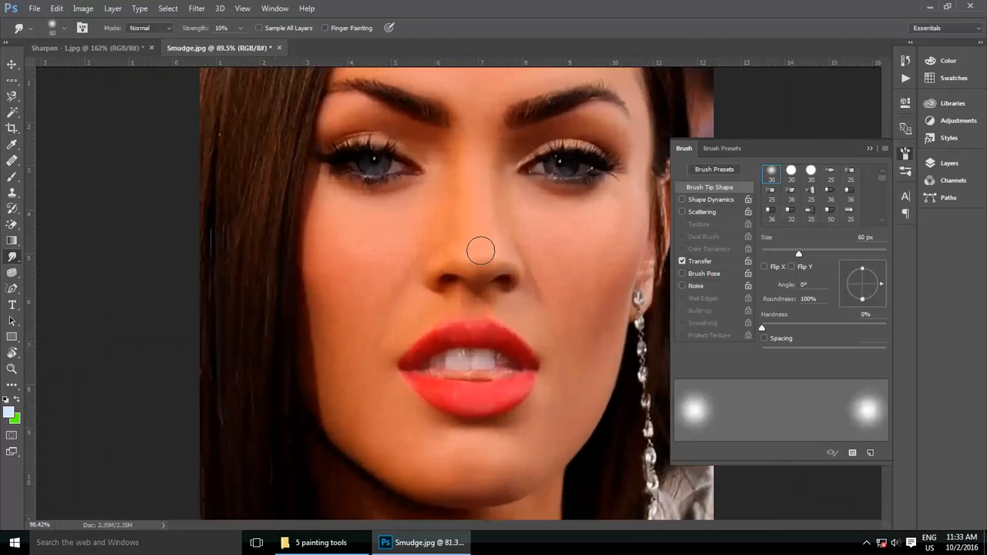
pyautogui.scroll(1, 481, 250)
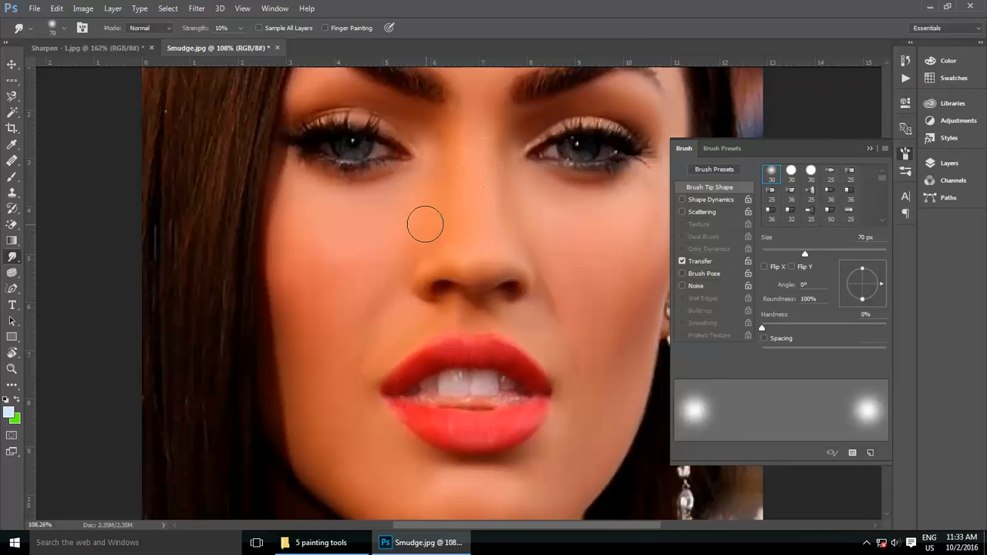
pyautogui.press(']')
pyautogui.scroll(-2, 326, 211)
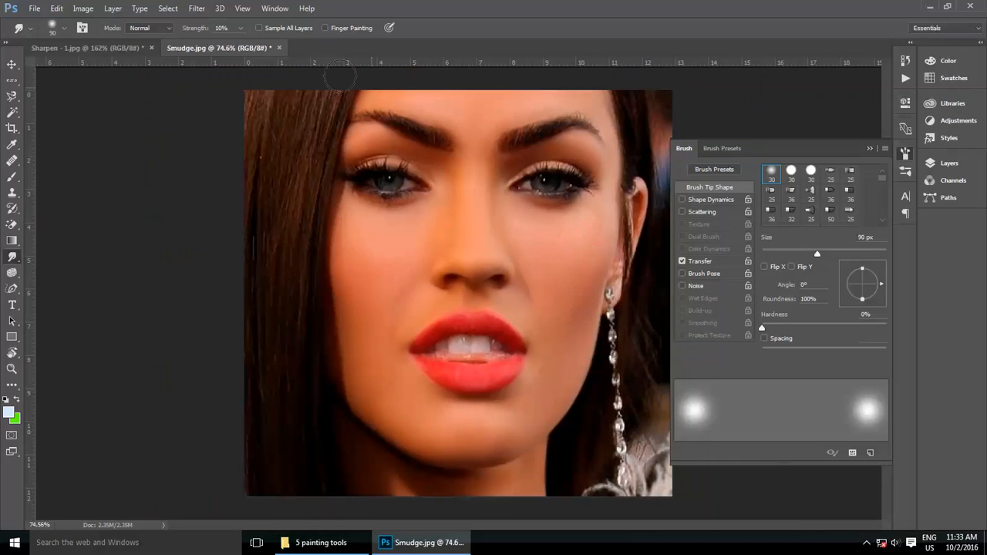
pyautogui.scroll(2, 260, 205)
pyautogui.scroll(-1, 247, 192)
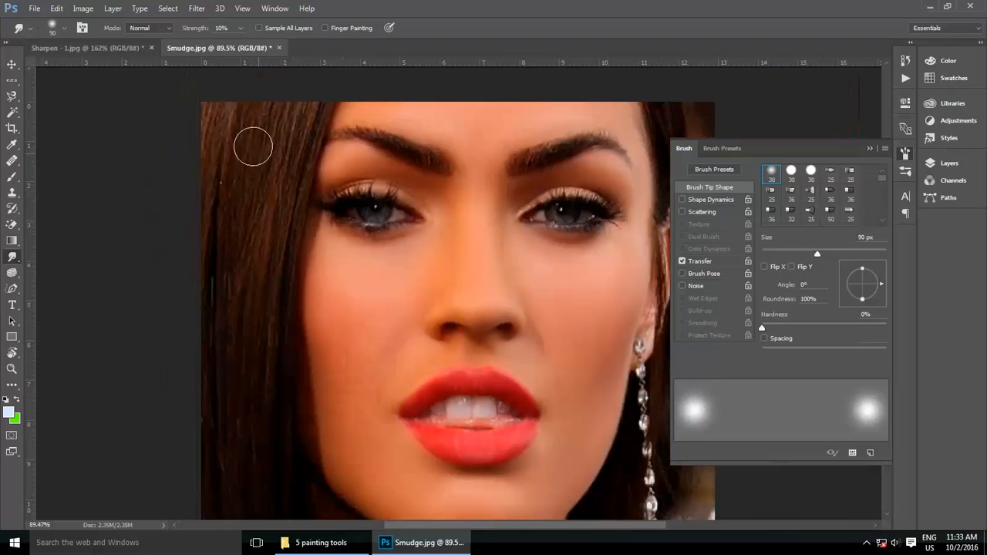
# Switch to the textured 35 px spatter brush and enlarge it to 70 px for the hair.
pyautogui.click(51, 29)
pyautogui.click(84, 118)
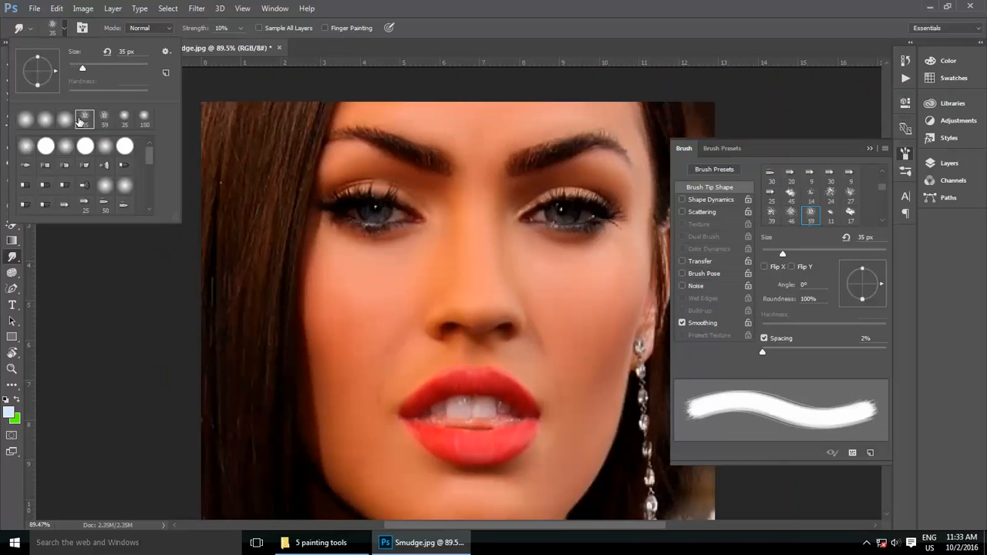
pyautogui.click(104, 328)
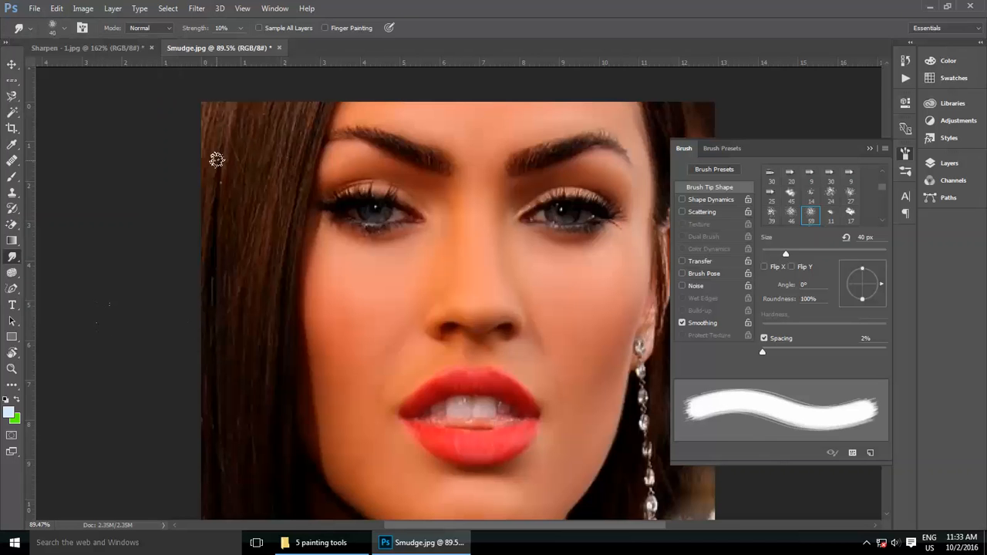
pyautogui.press(']')
pyautogui.press(']')
pyautogui.press(']')
pyautogui.press(']')
# Enlarge the spatter brush to 80 px, set the strength to 47% and smudge along the outer edge of the long hair.
pyautogui.scroll(-1, 229, 158)
pyautogui.press('2')
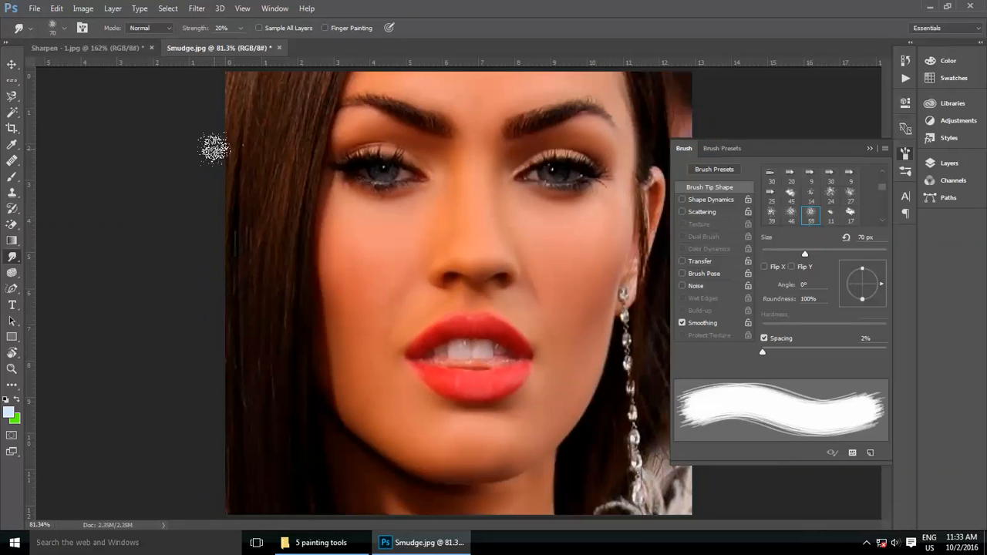
pyautogui.press(']')
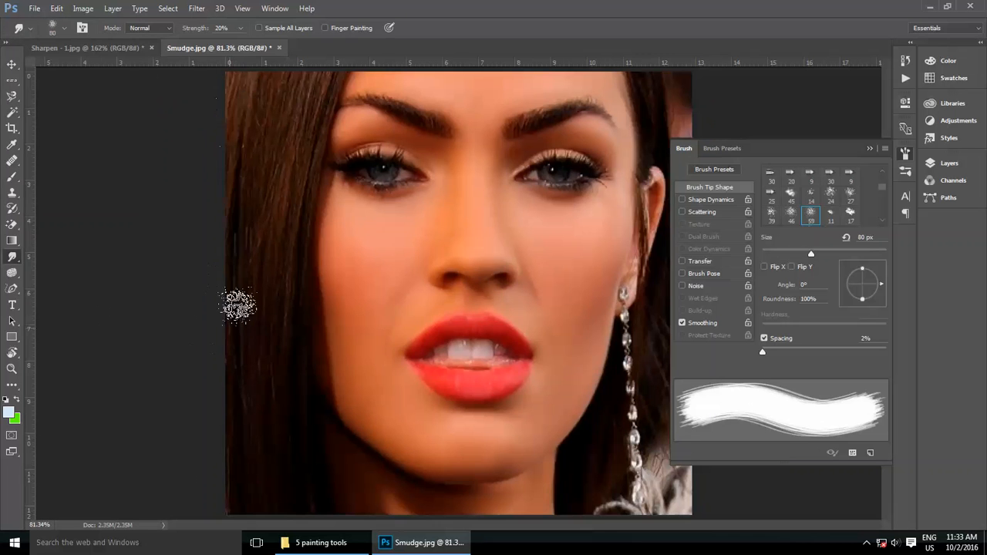
pyautogui.click(241, 29)
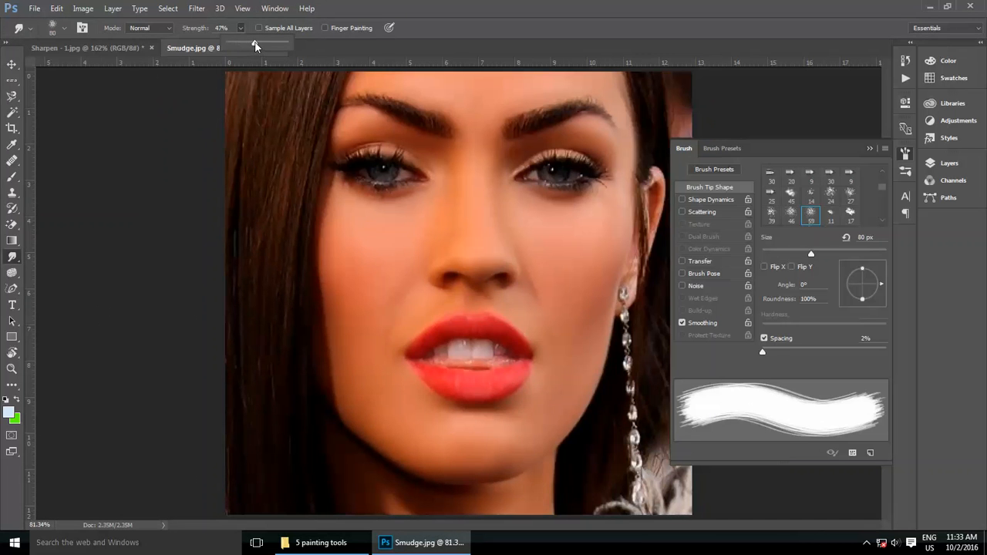
pyautogui.moveTo(235, 330); pyautogui.dragTo(243, 155)
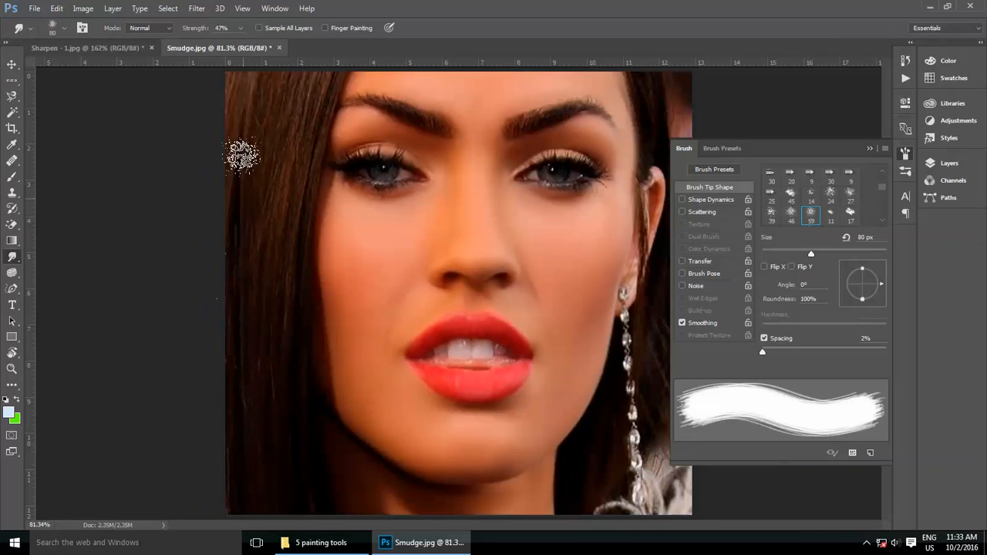